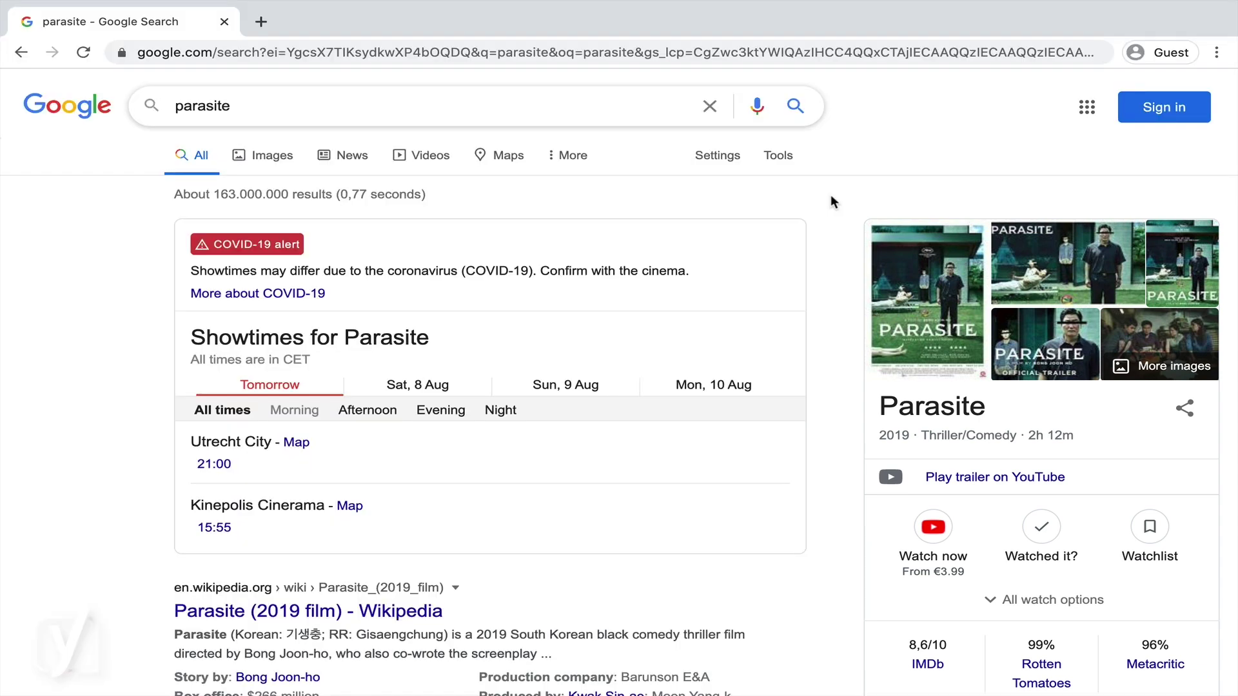
Scroll down through the current Google search results.
scroll(831, 201, down, 1)
scroll(831, 201, down, 1)
scroll(831, 201, down, 1)
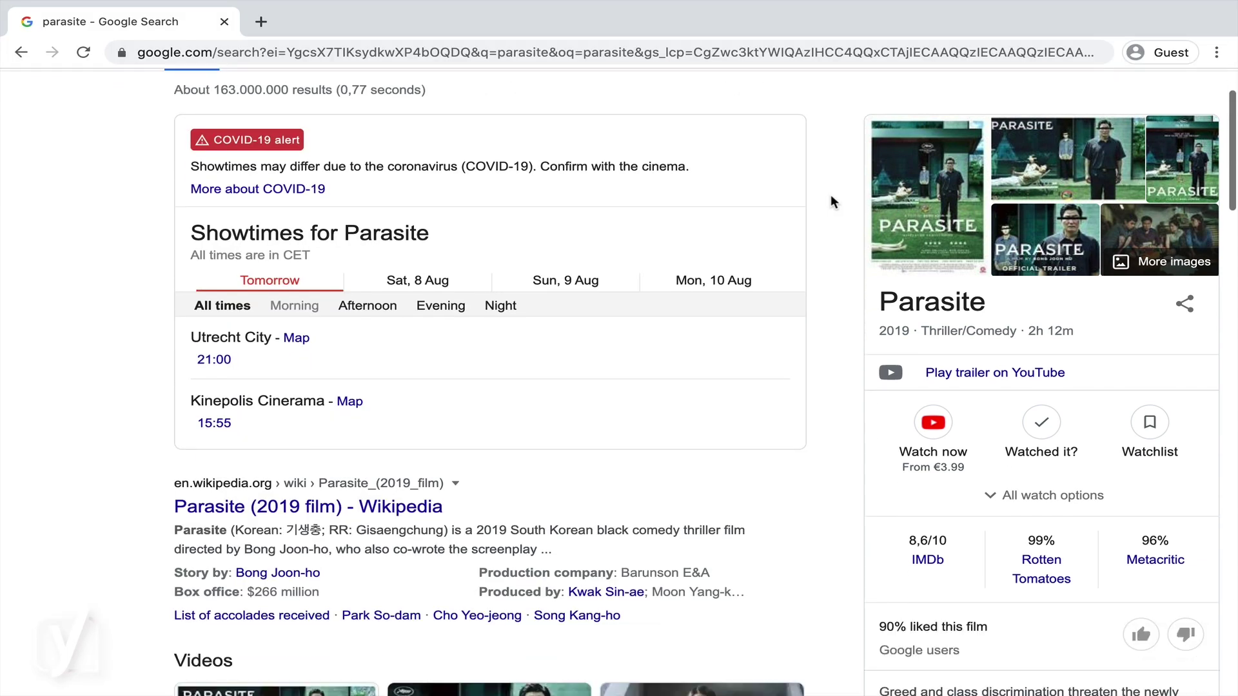
scroll(831, 201, down, 1)
scroll(830, 202, down, 1)
scroll(830, 201, down, 2)
scroll(831, 202, down, 1)
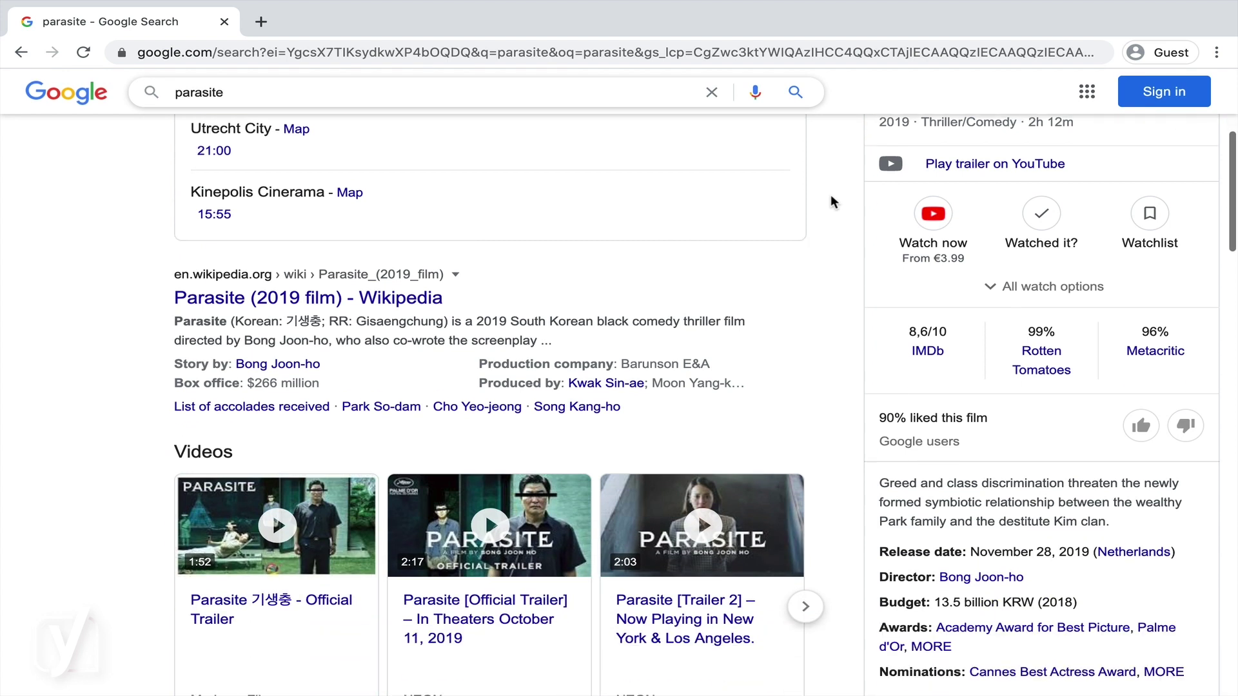
scroll(830, 201, down, 1)
scroll(830, 201, down, 1)
scroll(830, 201, down, 1)
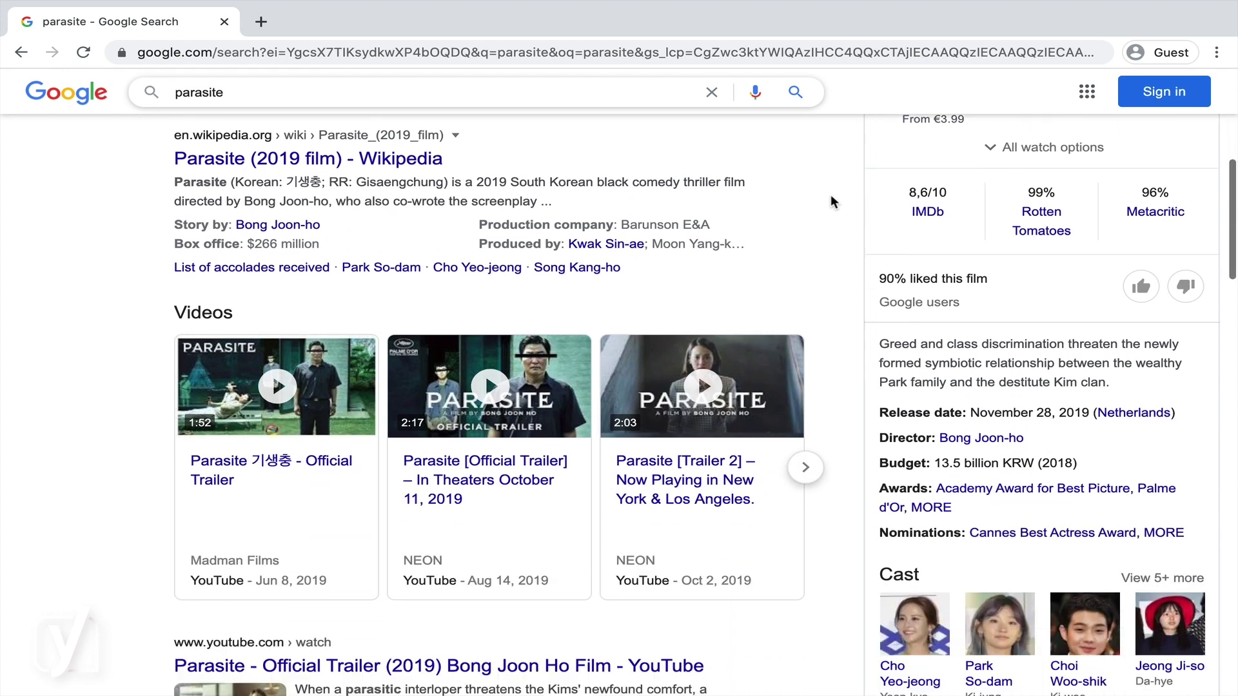
scroll(830, 201, down, 1)
scroll(830, 201, down, 1)
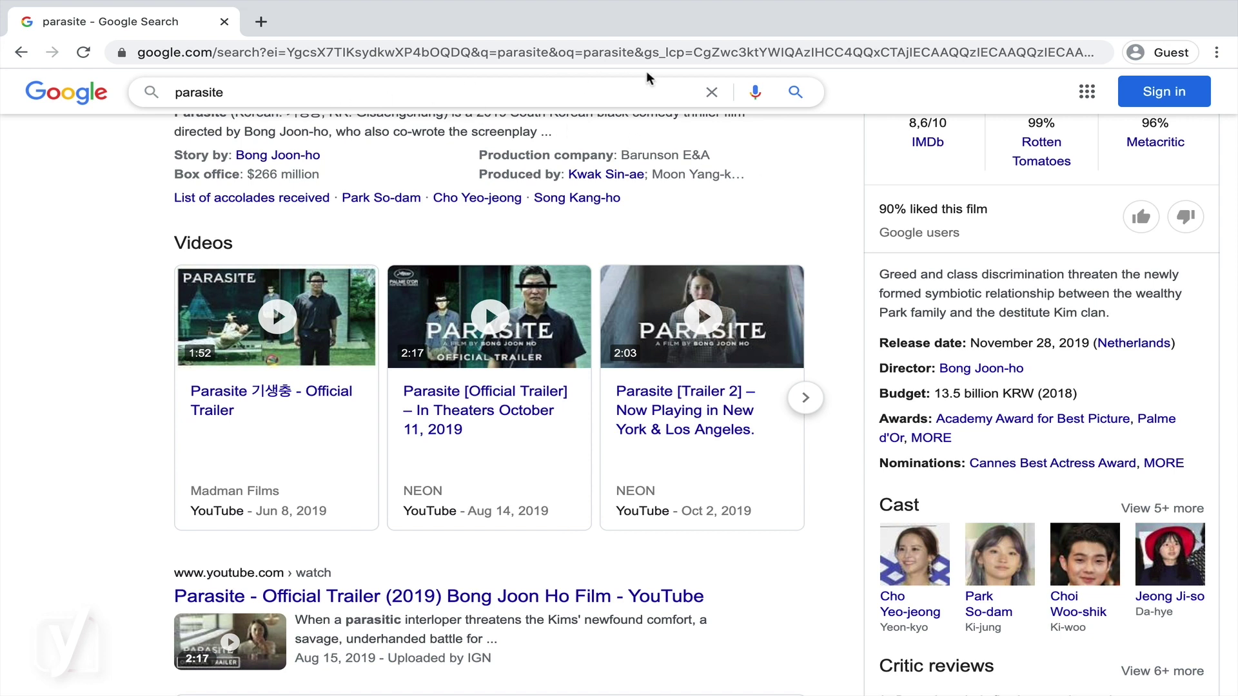
Search Google for 'vegetarian biscuits and gravy' and scroll through its results.
click(714, 92)
text(veget)
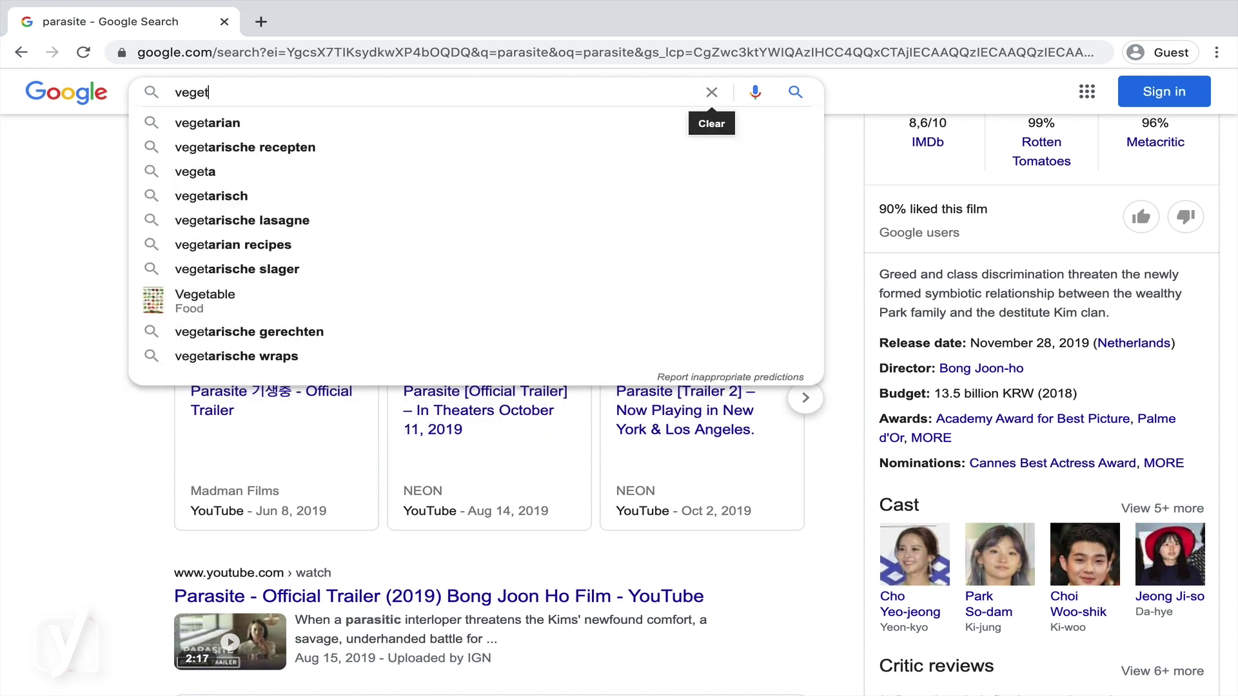
text(arian biscuits an)
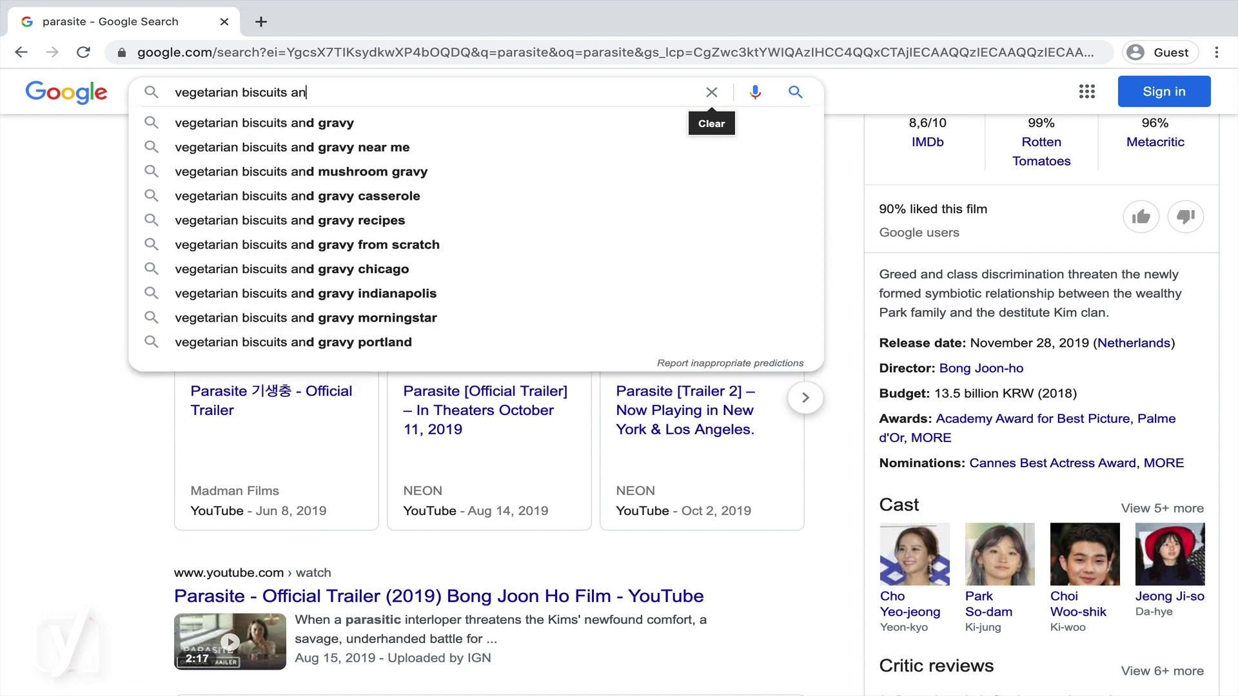
text(d gravy)
key(Return)
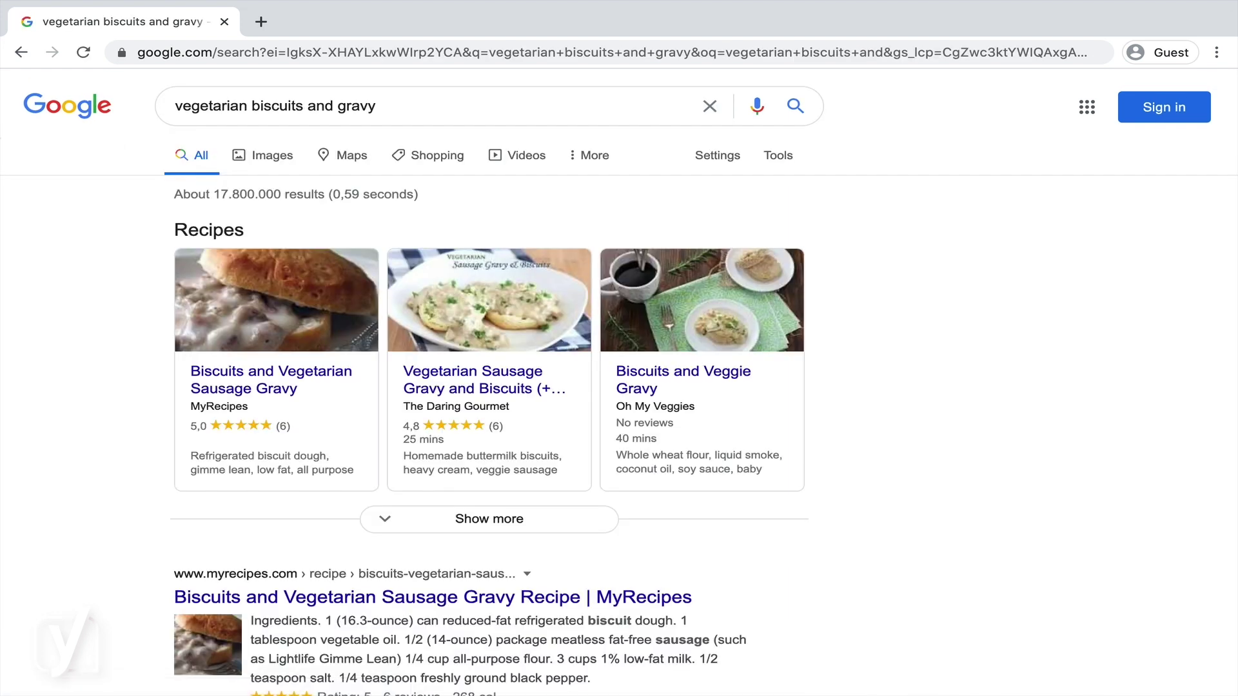
scroll(68, 315, down, 1)
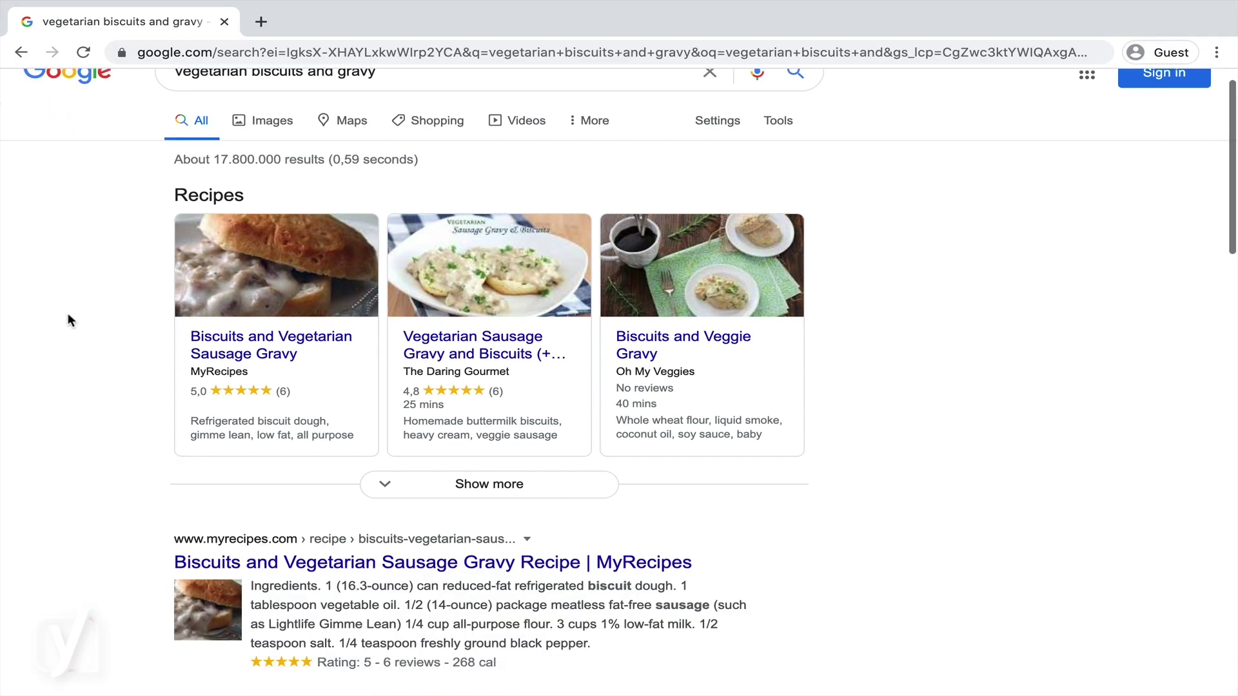
scroll(68, 315, down, 2)
scroll(67, 315, down, 2)
scroll(68, 315, down, 3)
scroll(68, 315, down, 2)
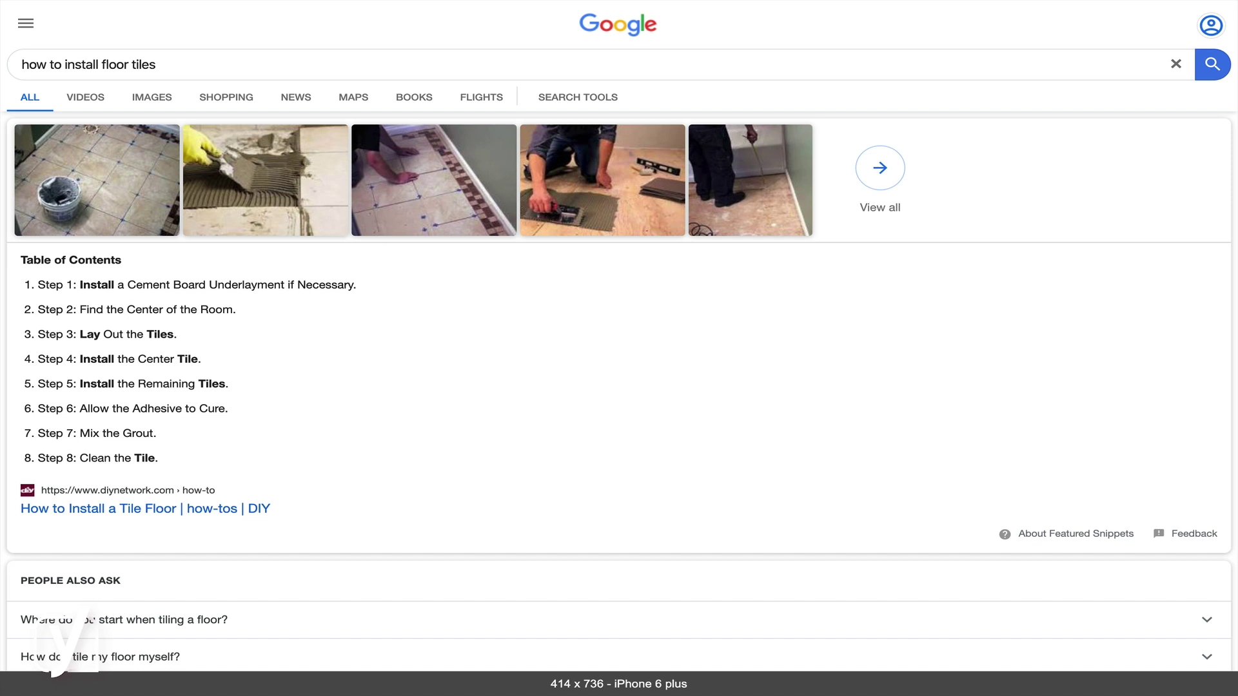
Scroll the mobile 'how to install floor tiles' results down to the wikiHow step images.
scroll(508, 434, down, 5)
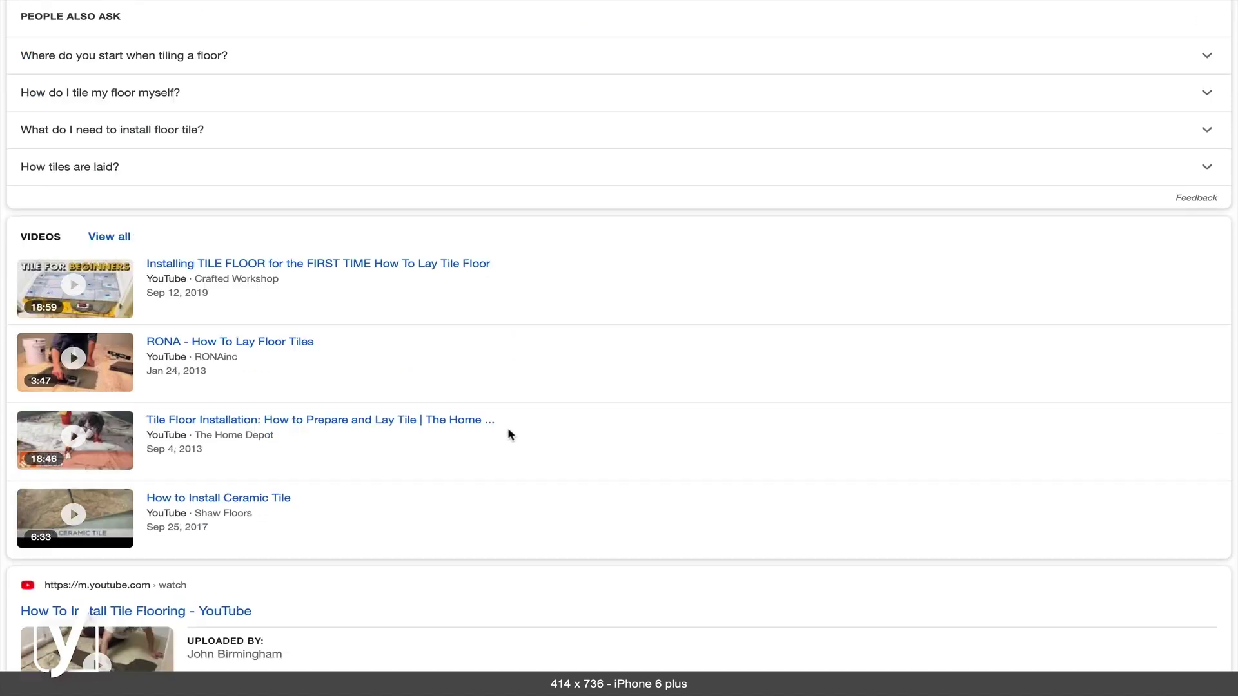
scroll(508, 433, down, 5)
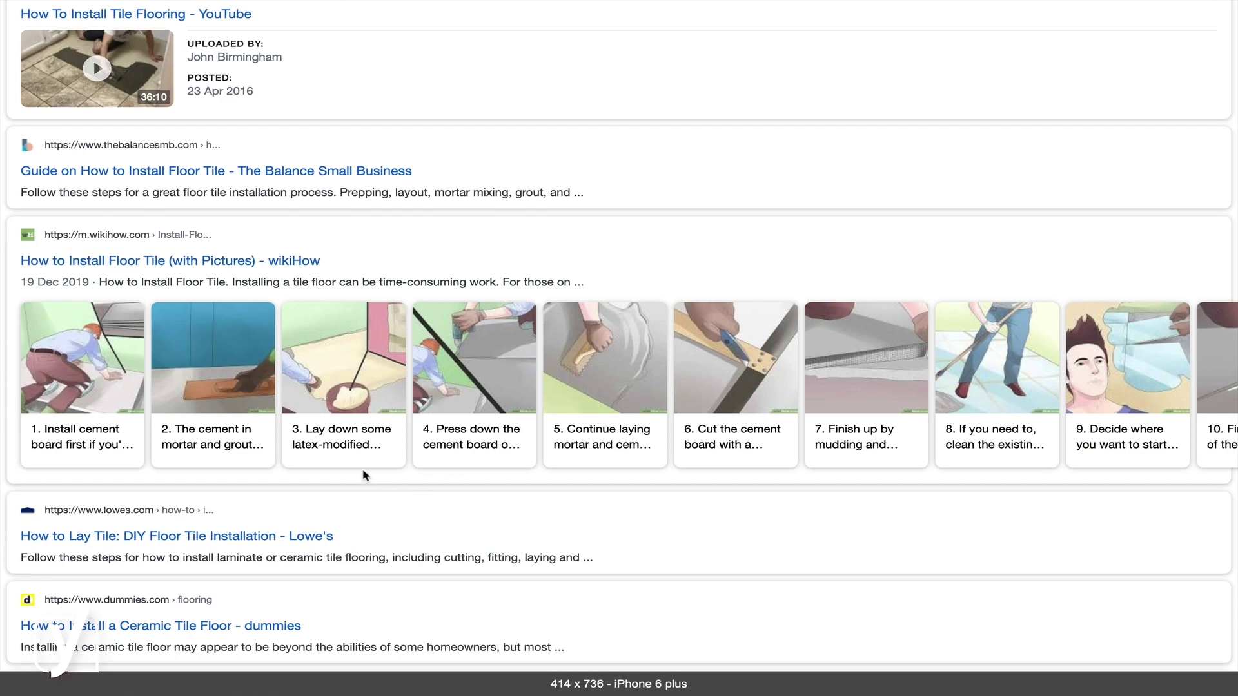
scroll(318, 470, down, 1)
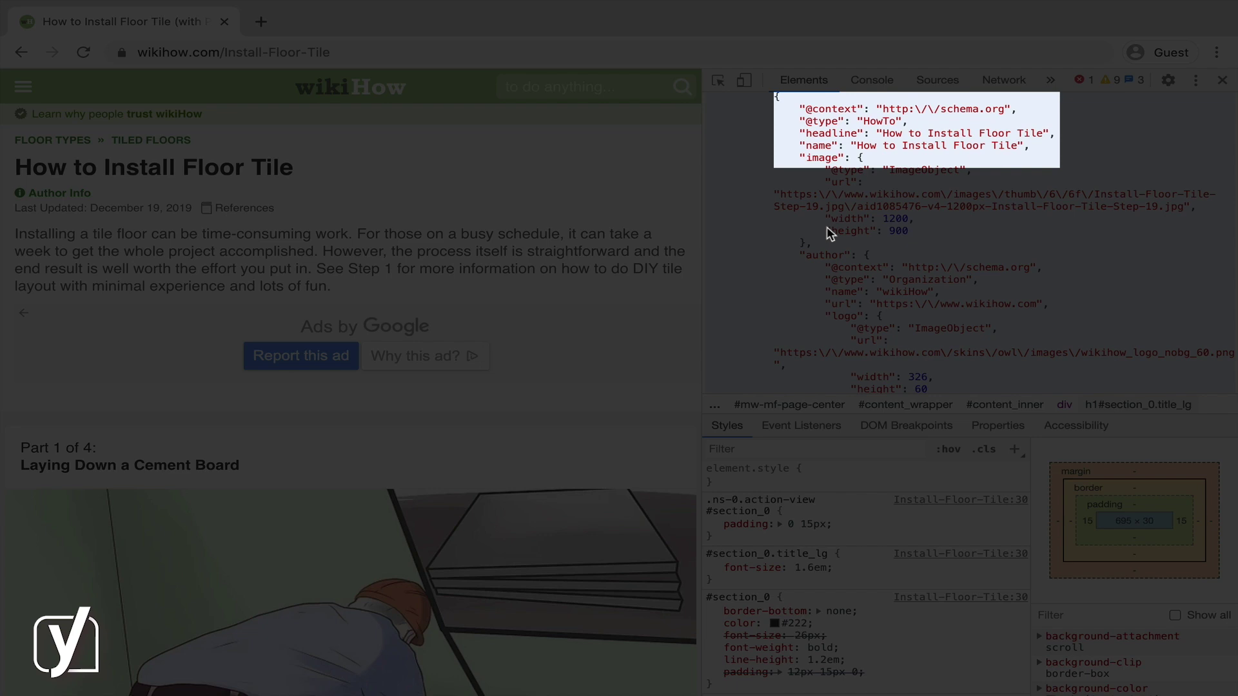
Scroll through the wikiHow page's ld+json HowTo script to its rating, steps and images.
scroll(827, 227, down, 5)
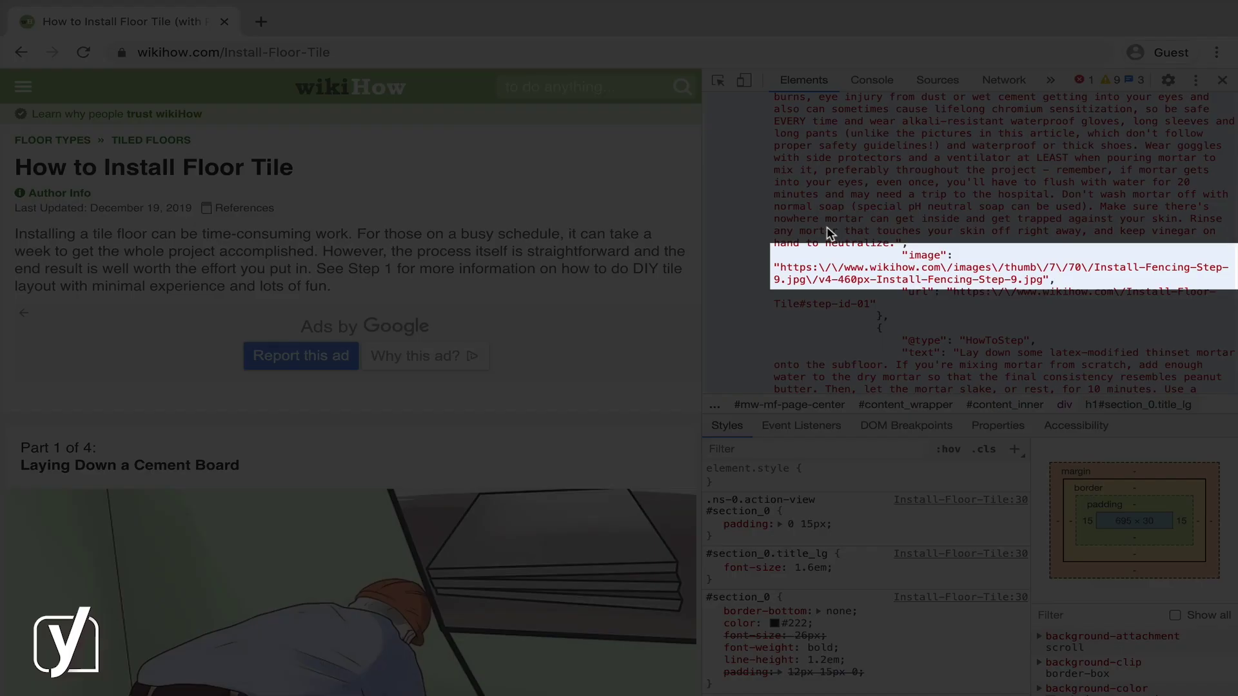
scroll(826, 228, down, 3)
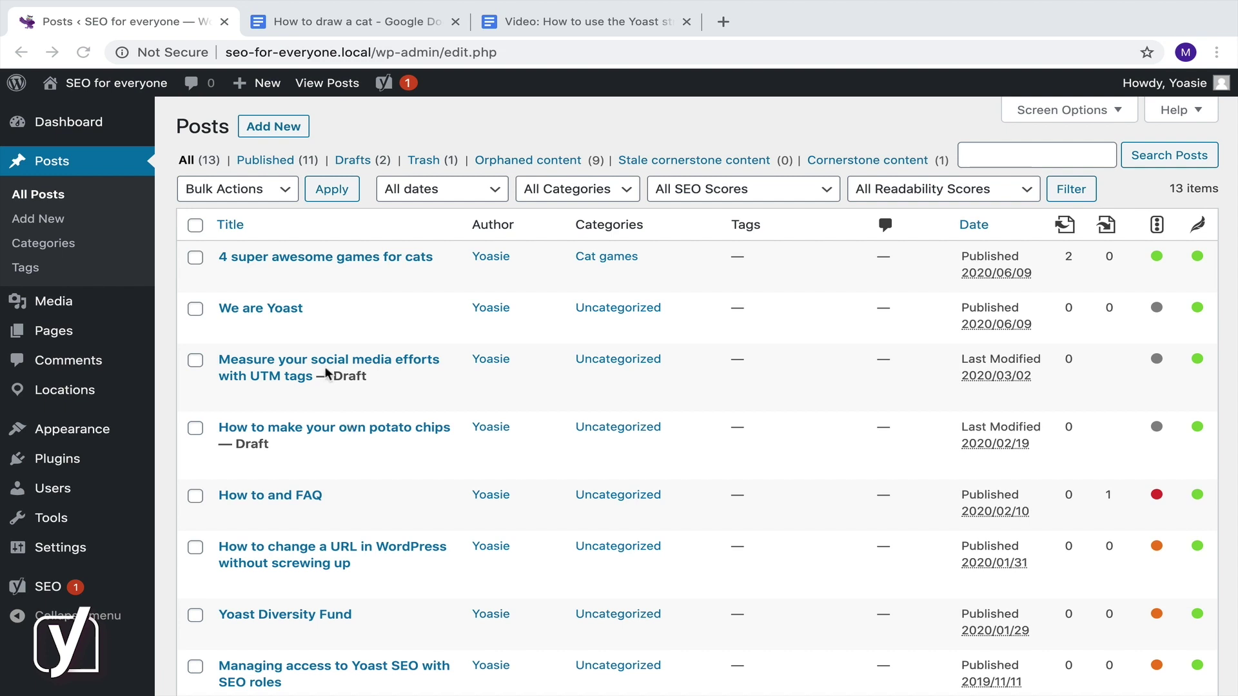
Start a new post titled 'Drawing for beginners: how to draw a cat', copied from the Google Doc.
click(338, 124)
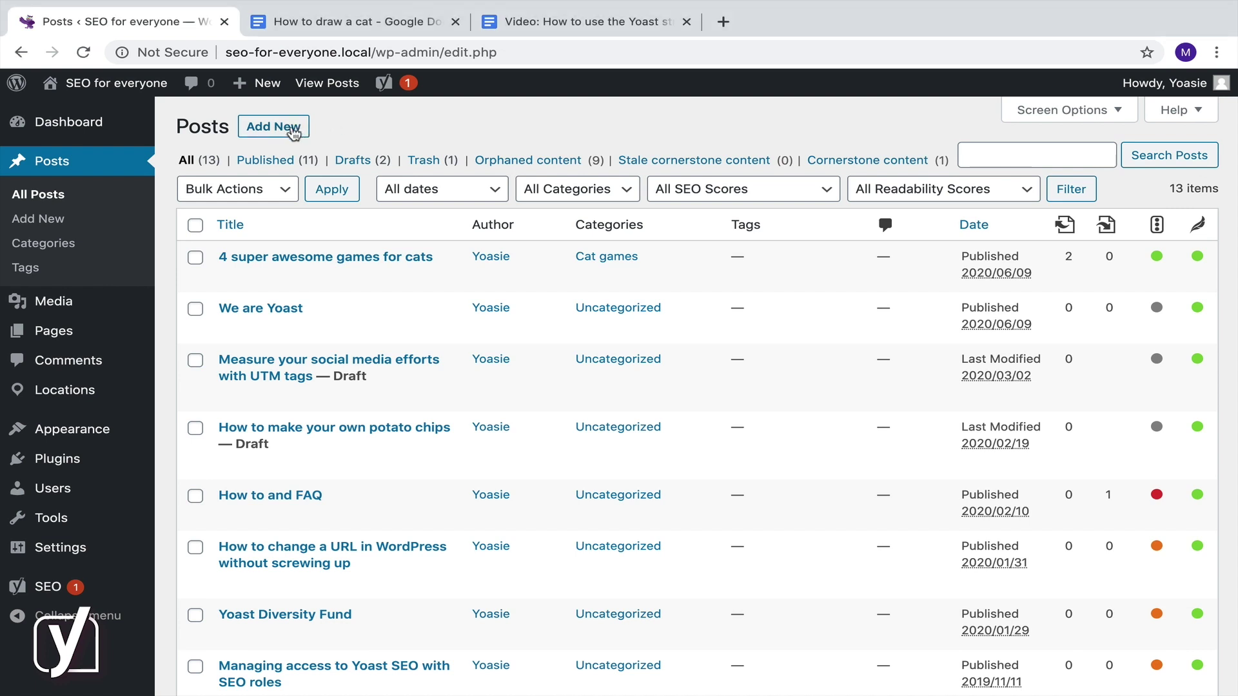
click(288, 131)
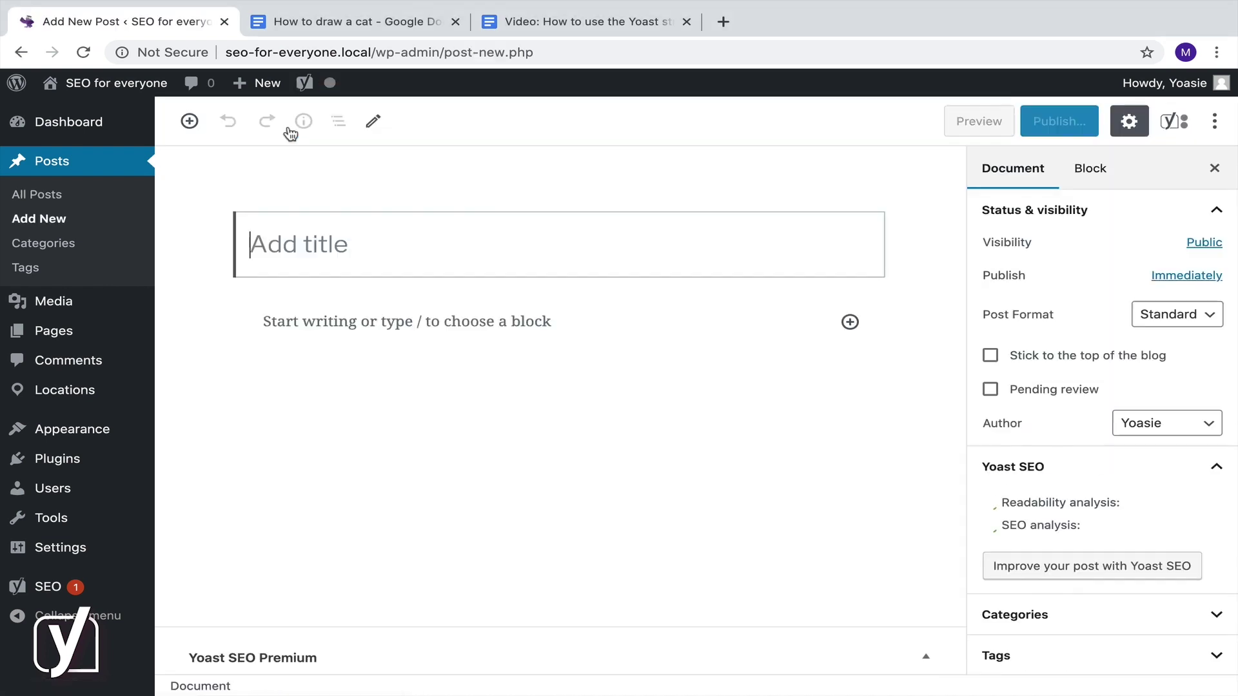
click(292, 22)
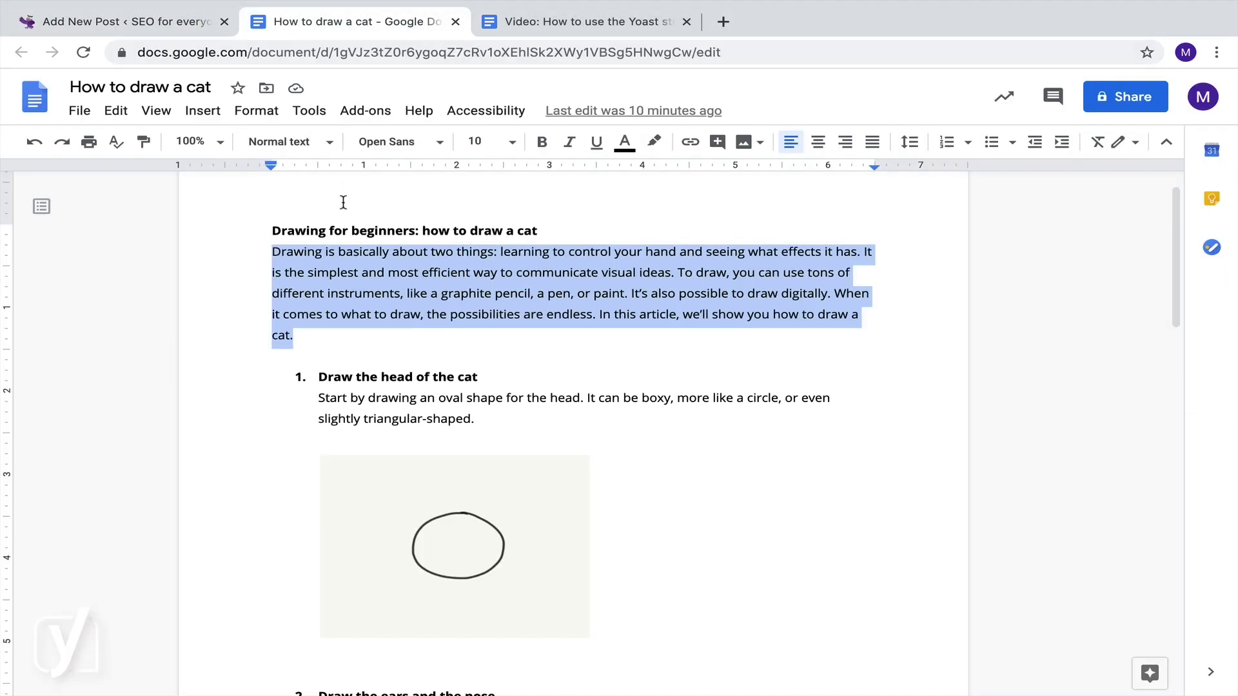
triple_click(345, 230)
key(ctrl+c)
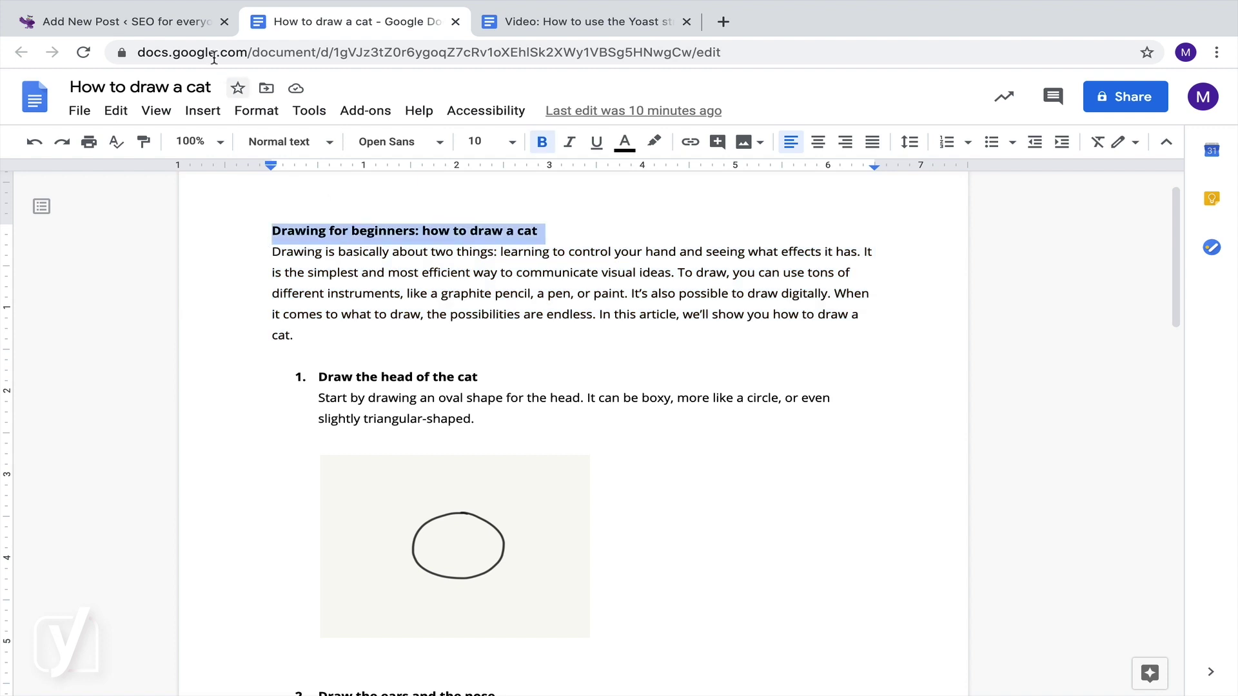
click(192, 23)
key(ctrl+v)
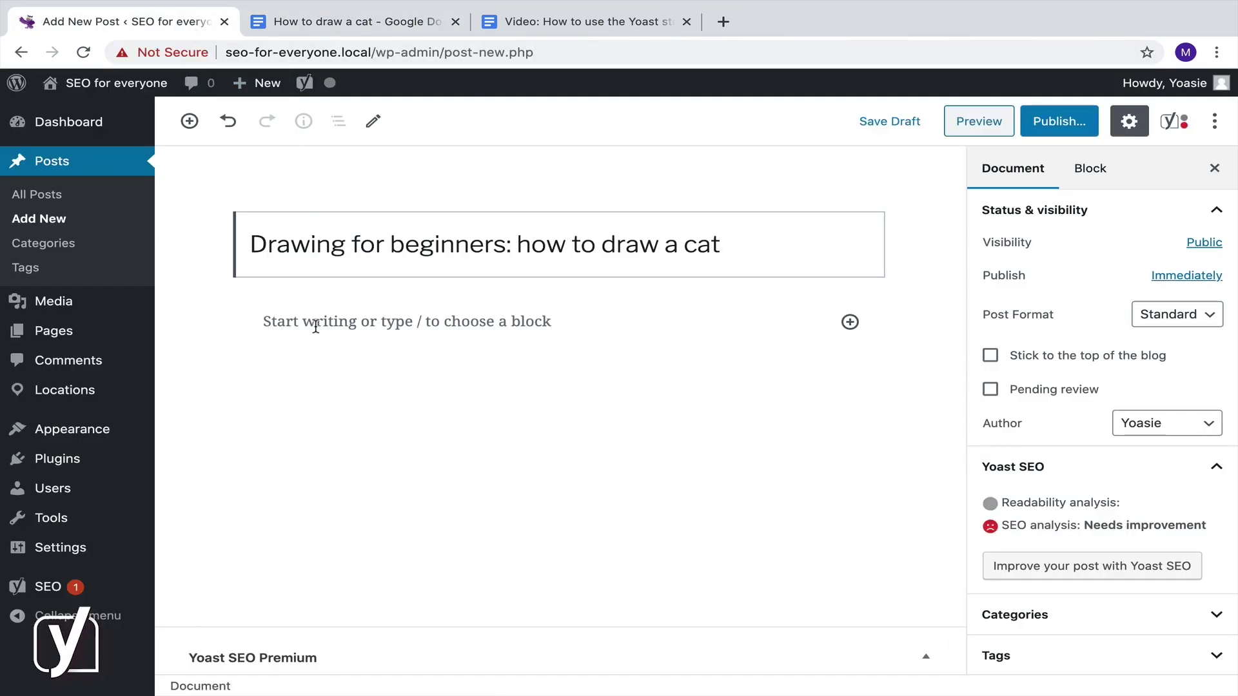
Paste the doc's introductory paragraph into the post body and start a new block below.
click(316, 327)
click(315, 21)
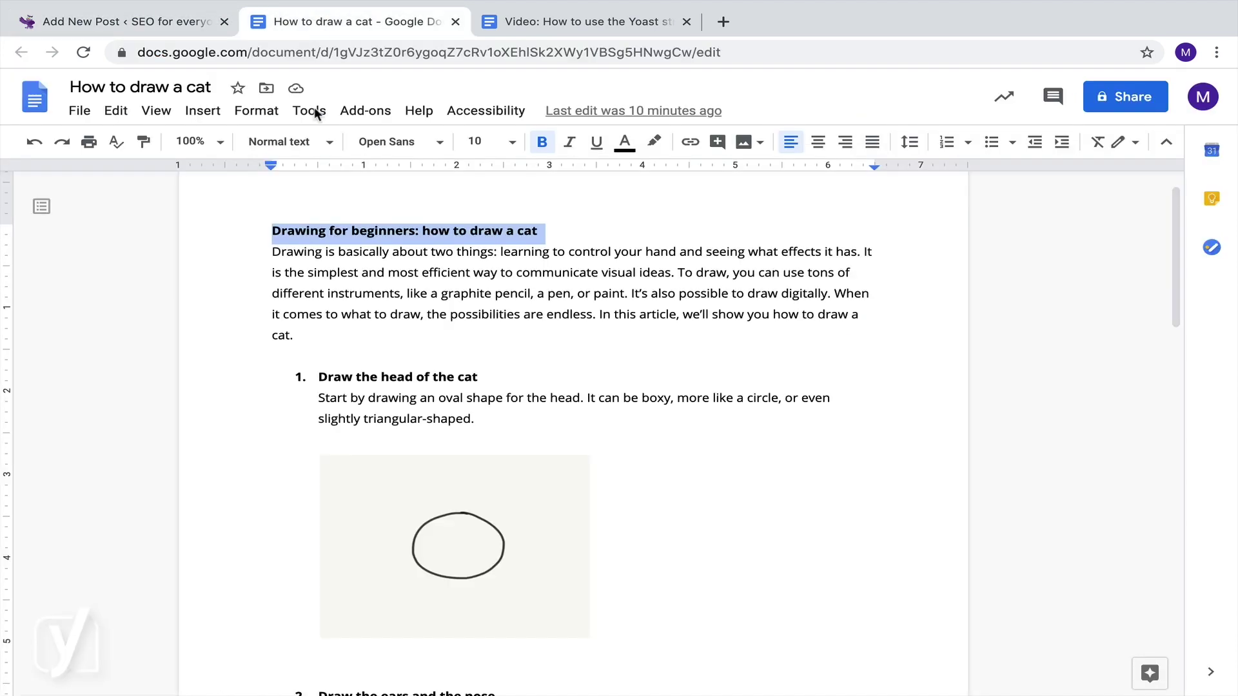
drag(296, 336, 270, 253)
key(ctrl+c)
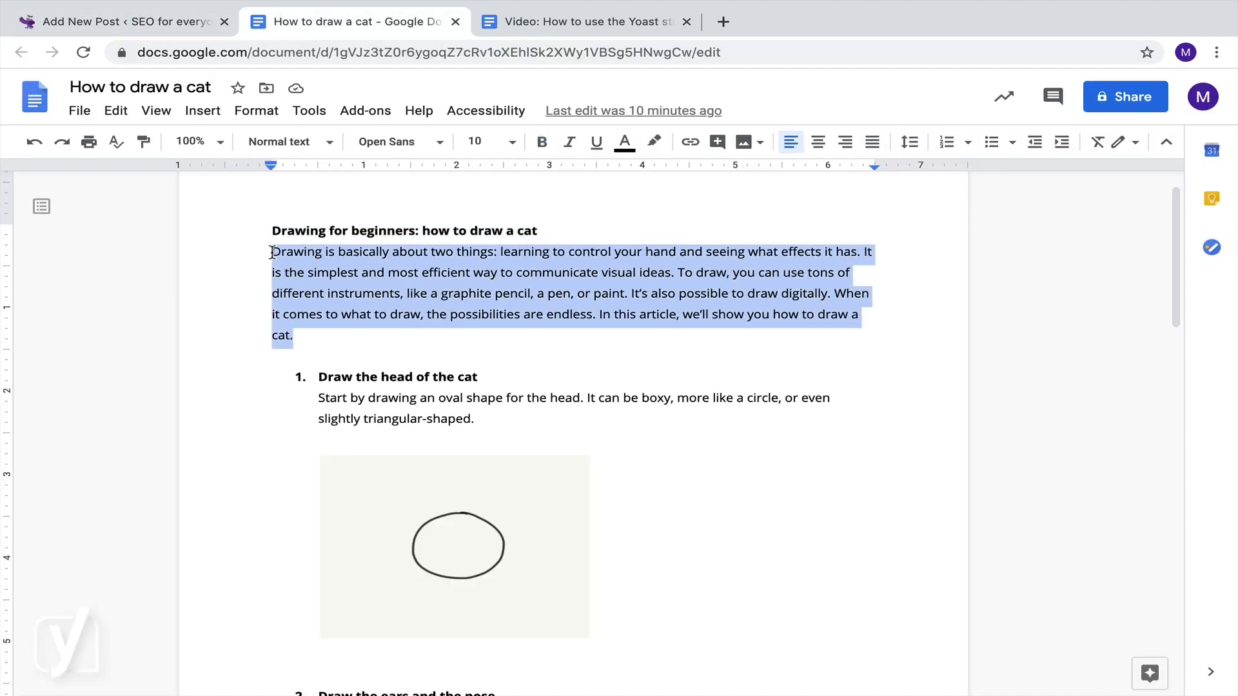
click(192, 23)
key(ctrl+v)
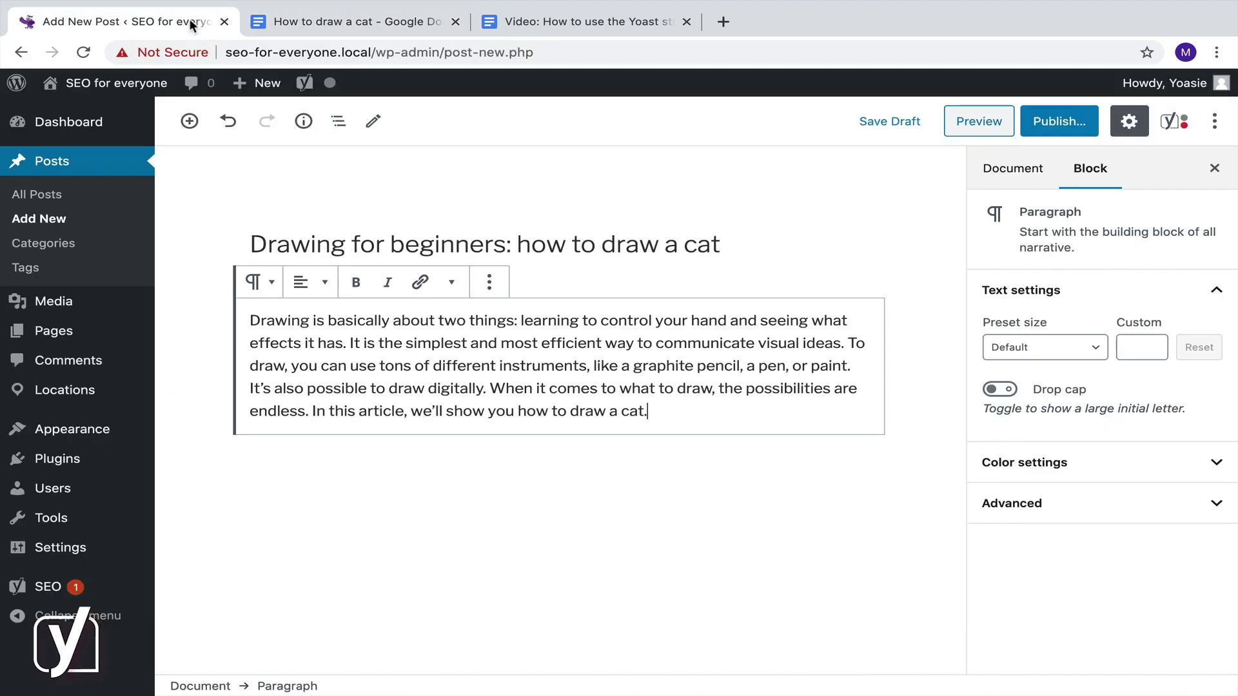
key(Return)
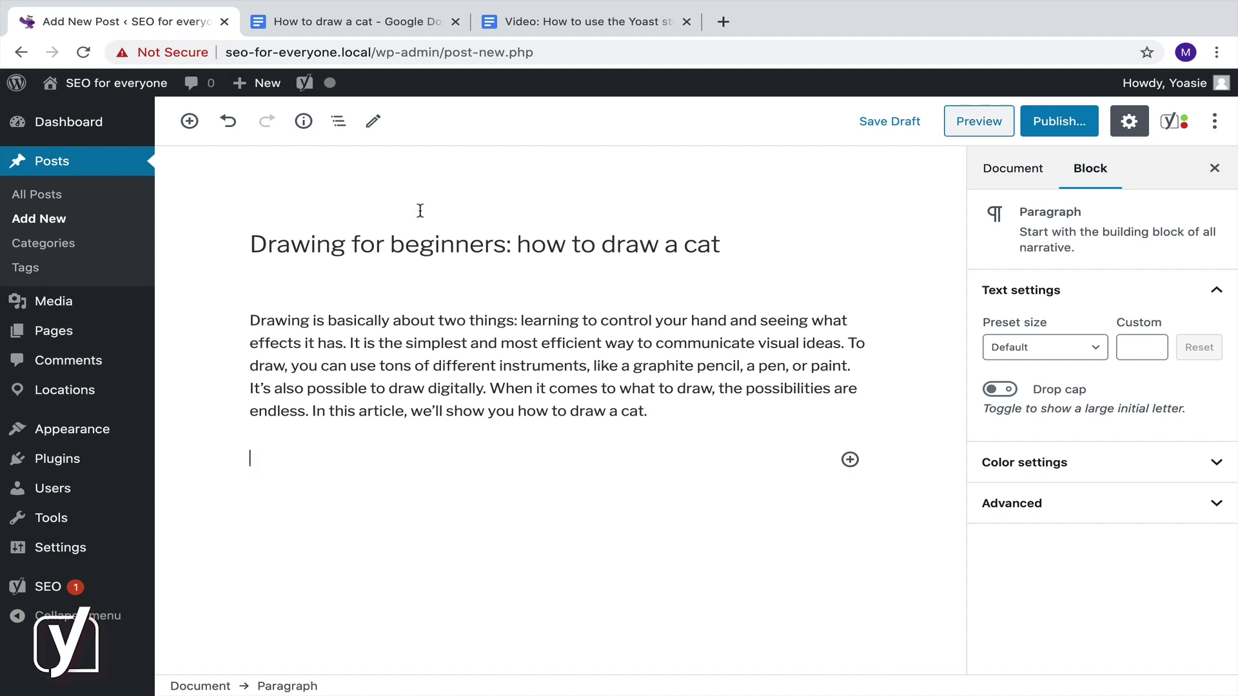
Insert the How-to block from the Yoast Structured Data Blocks category below the intro.
click(850, 461)
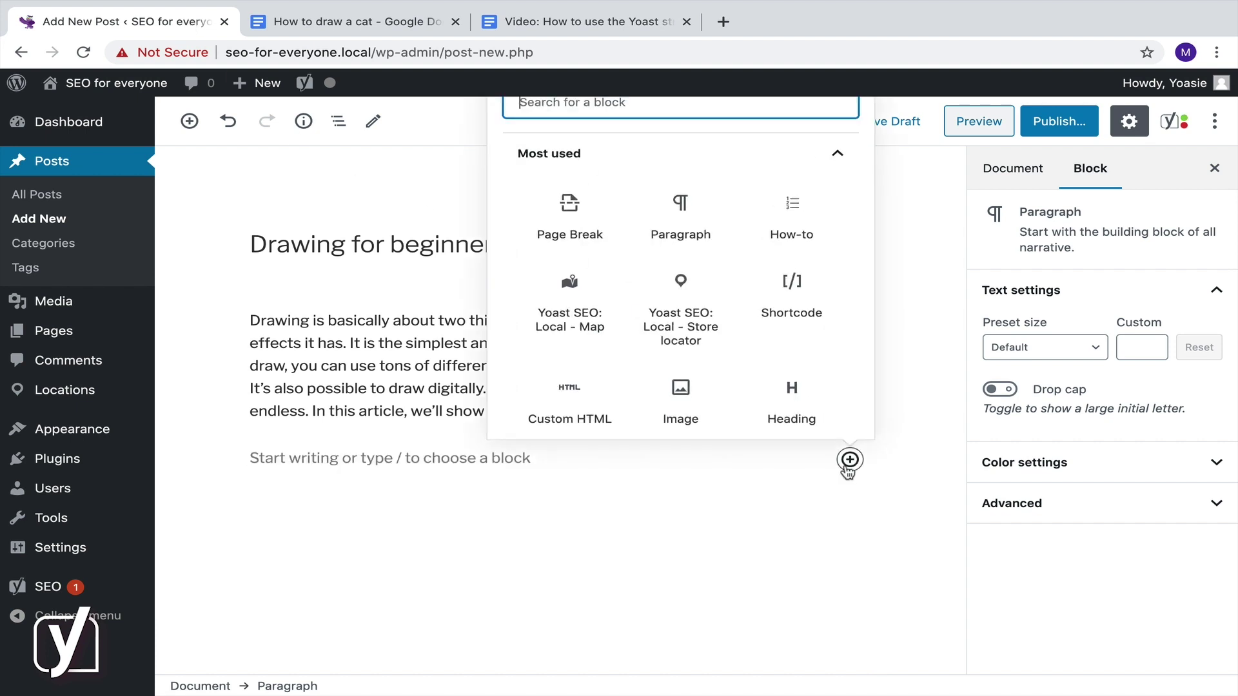
click(837, 153)
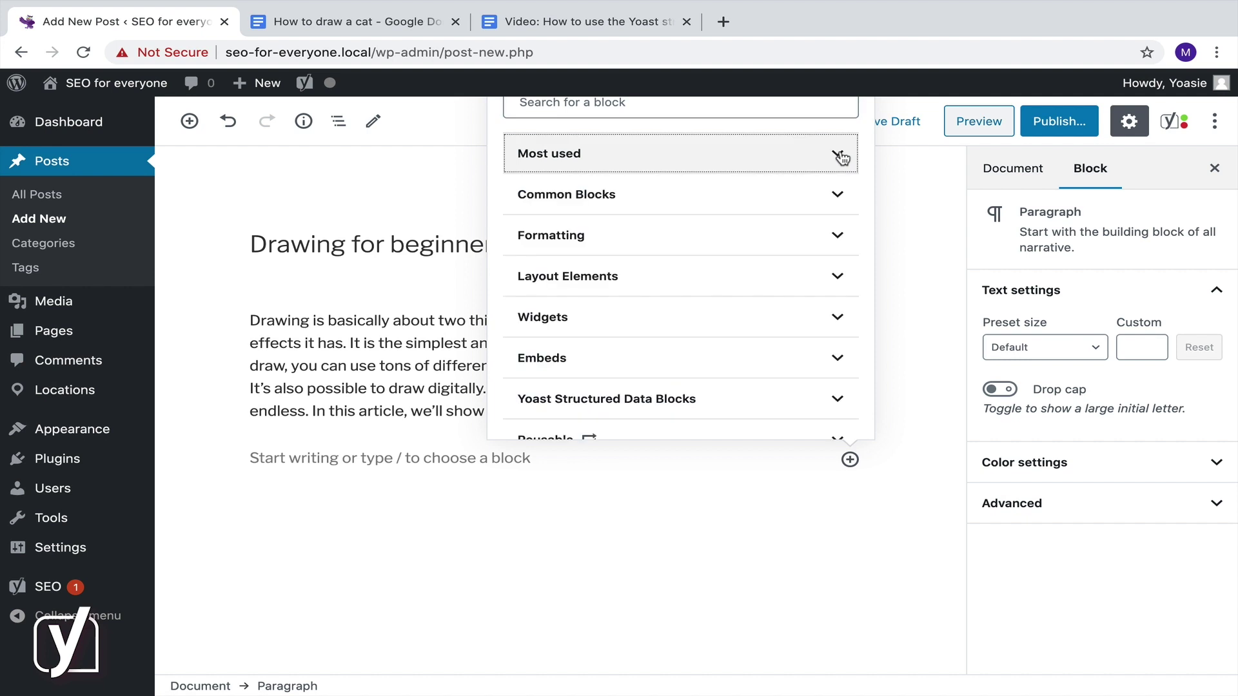
click(838, 396)
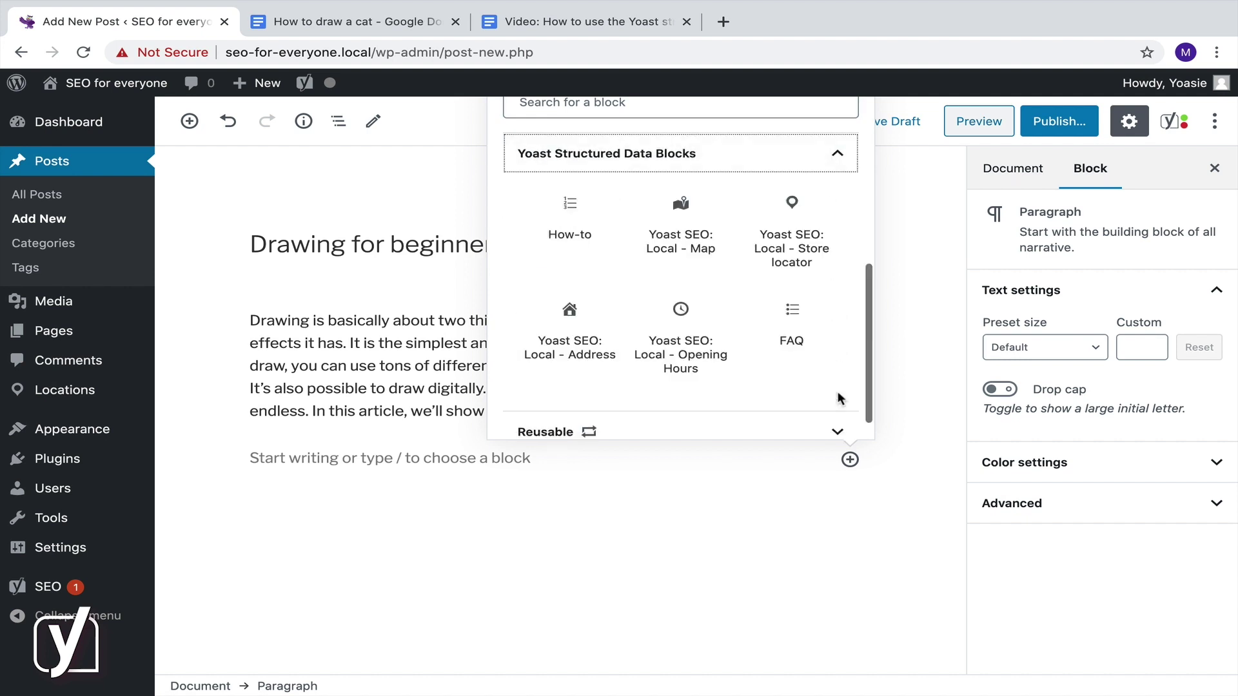
click(584, 233)
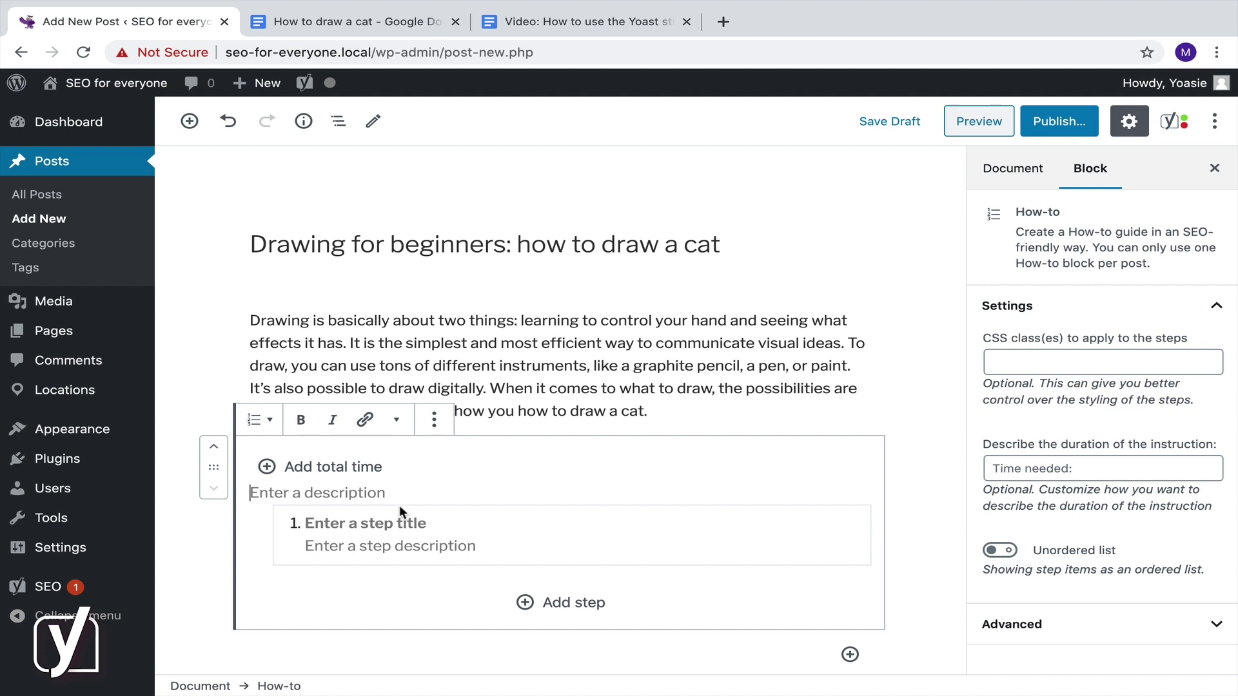
Fill How-to step 1 with the title 'Draw the head of the cat' and the oval-shape instructions.
click(311, 25)
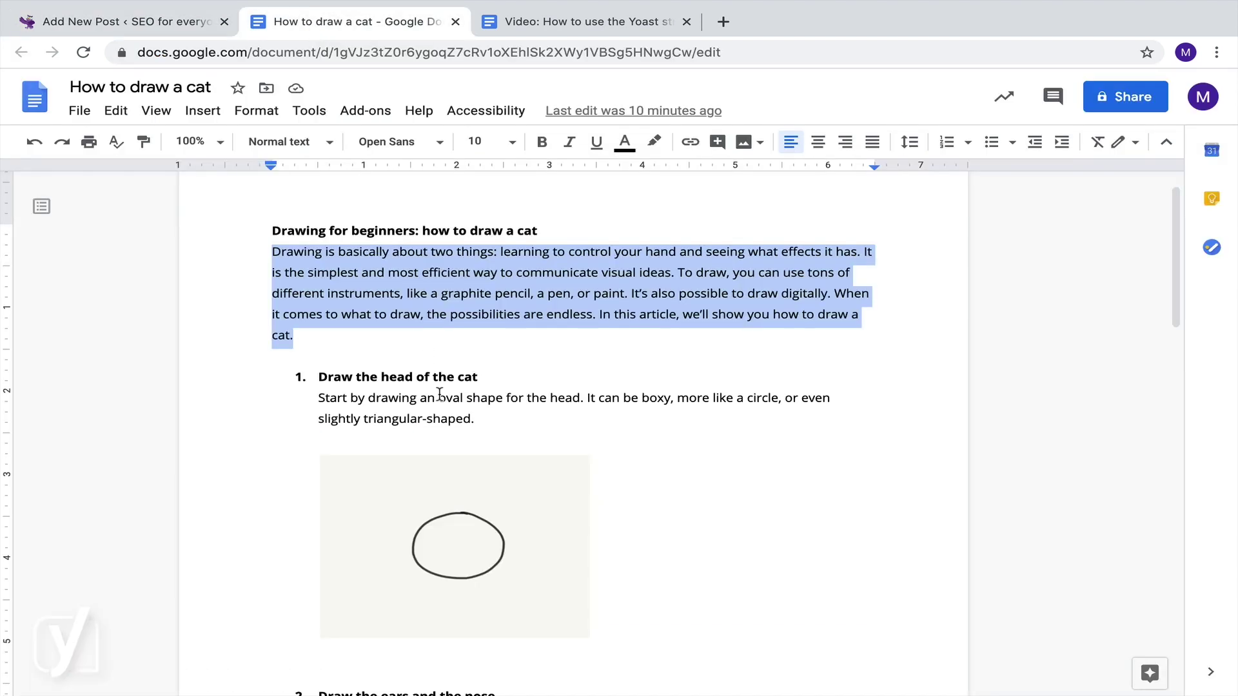
drag(484, 377, 318, 379)
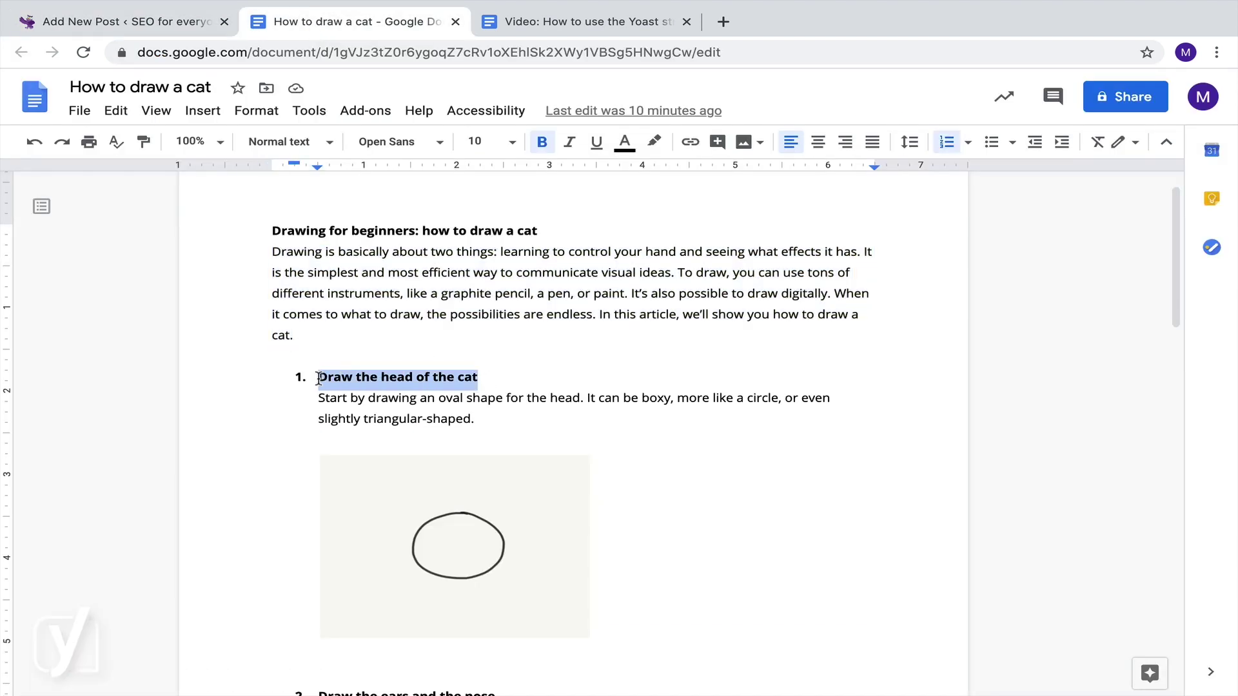
click(165, 25)
click(387, 525)
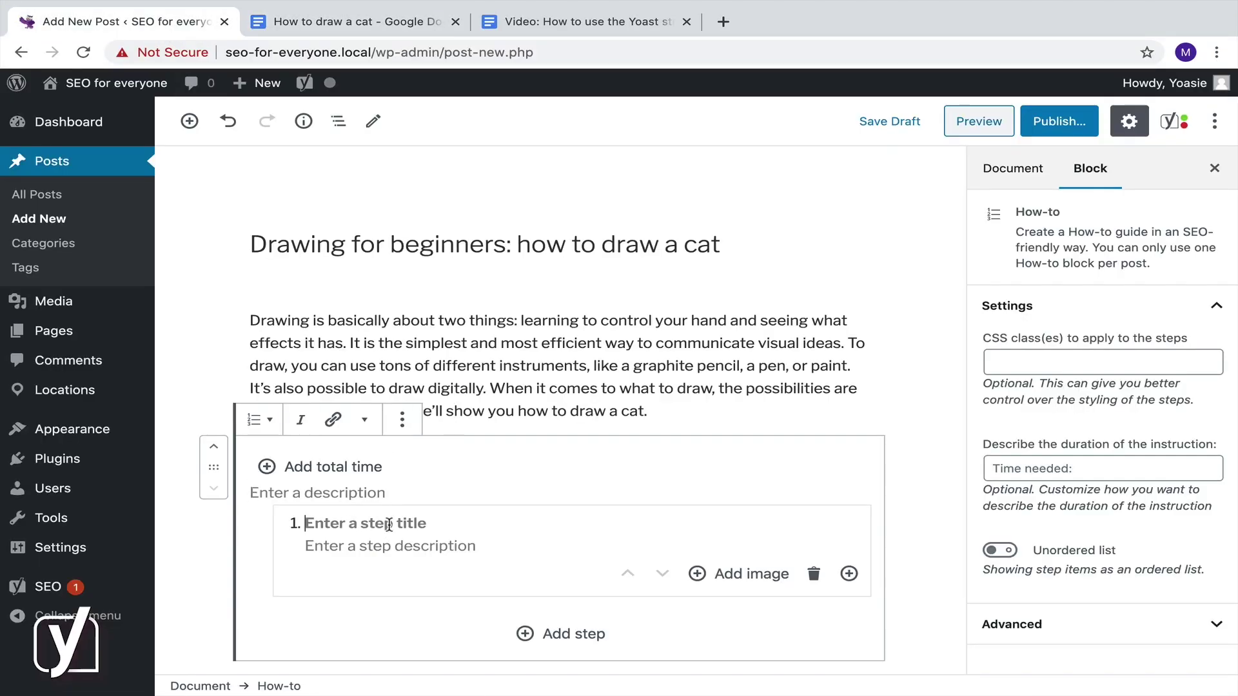
key(ctrl+v)
click(412, 539)
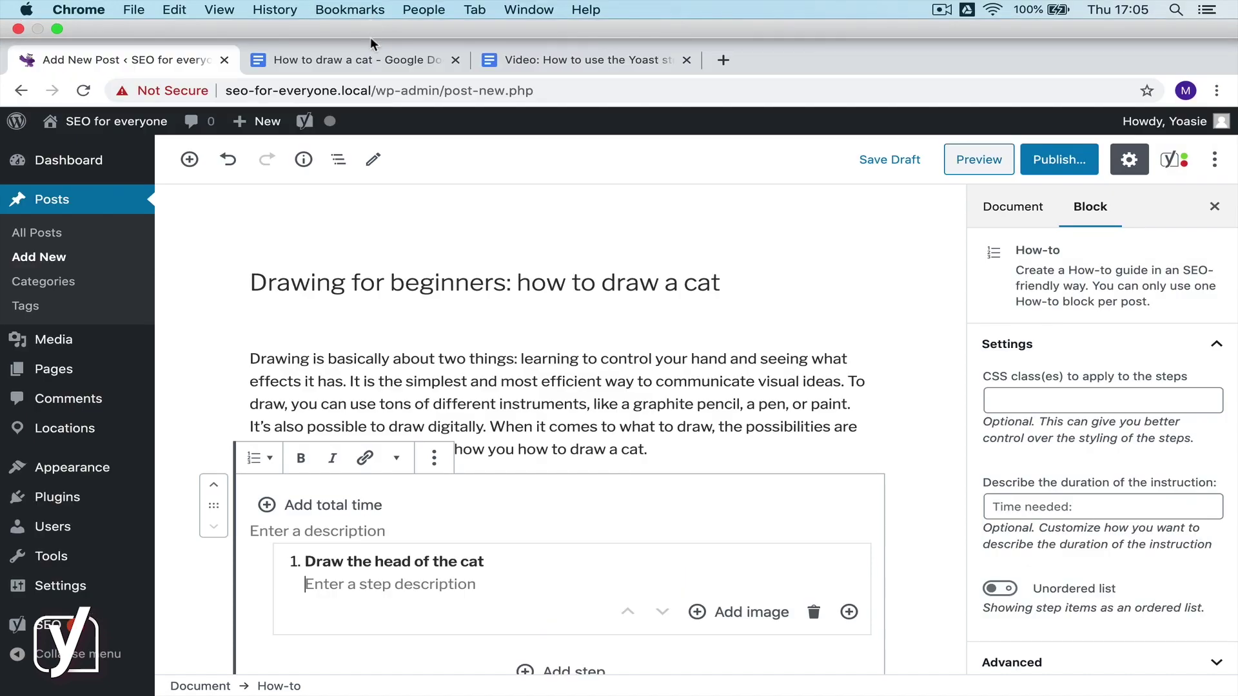
click(369, 22)
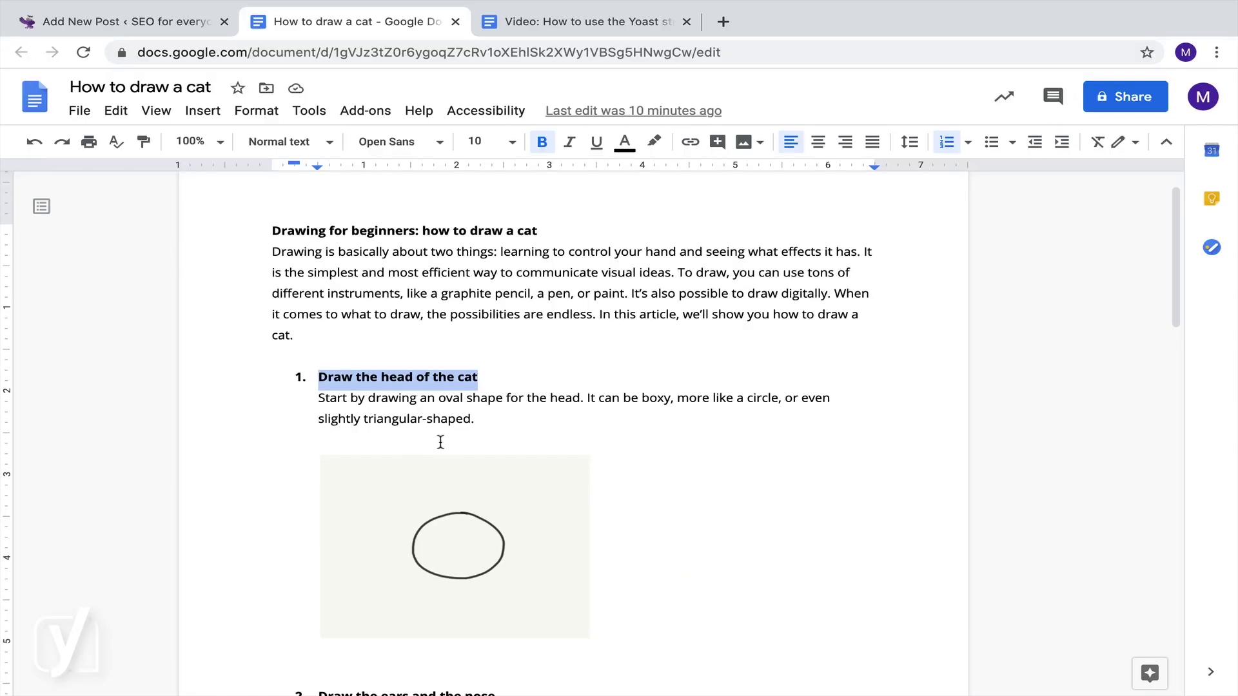
drag(479, 421, 320, 397)
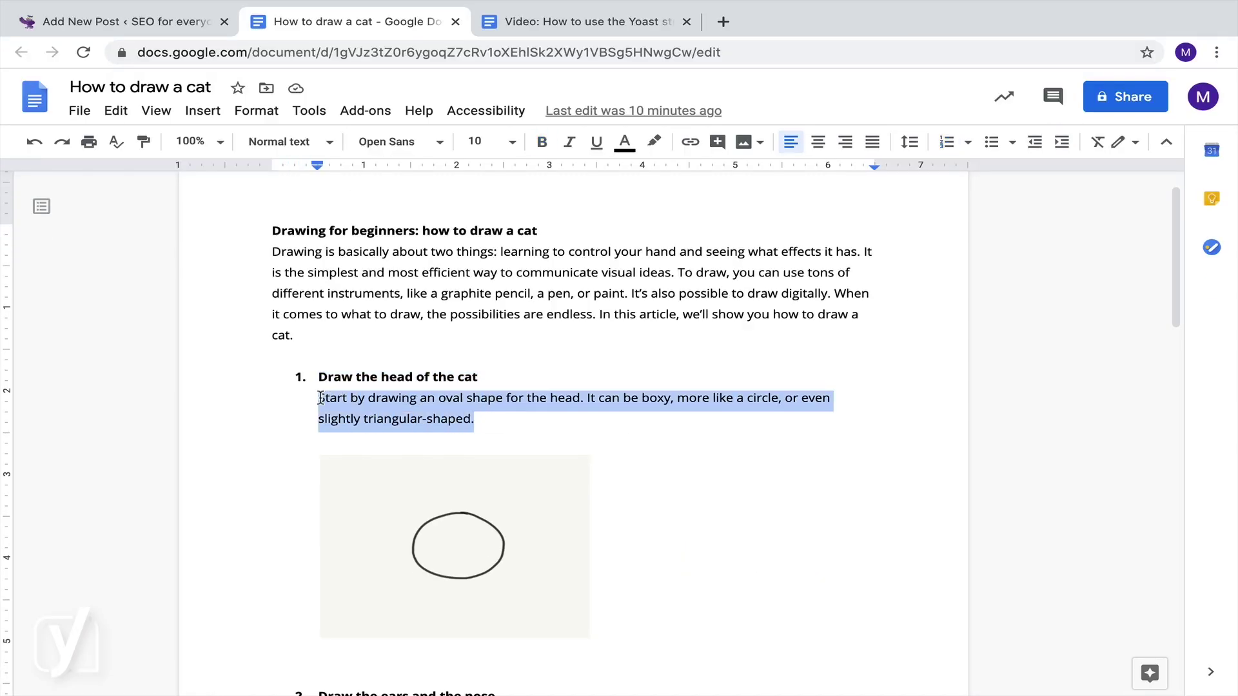
click(186, 24)
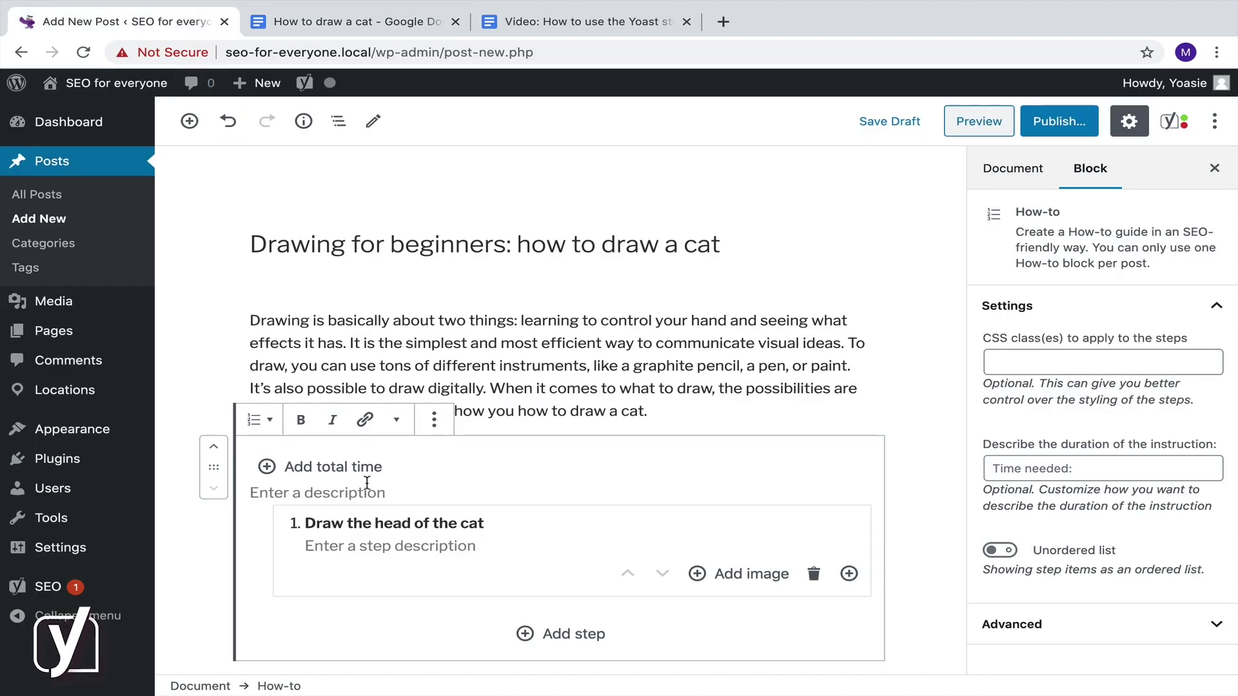
text(Start by drawing an oval shape for the head. It can be boxy, more like a circle, or even slightly triangular-shaped.)
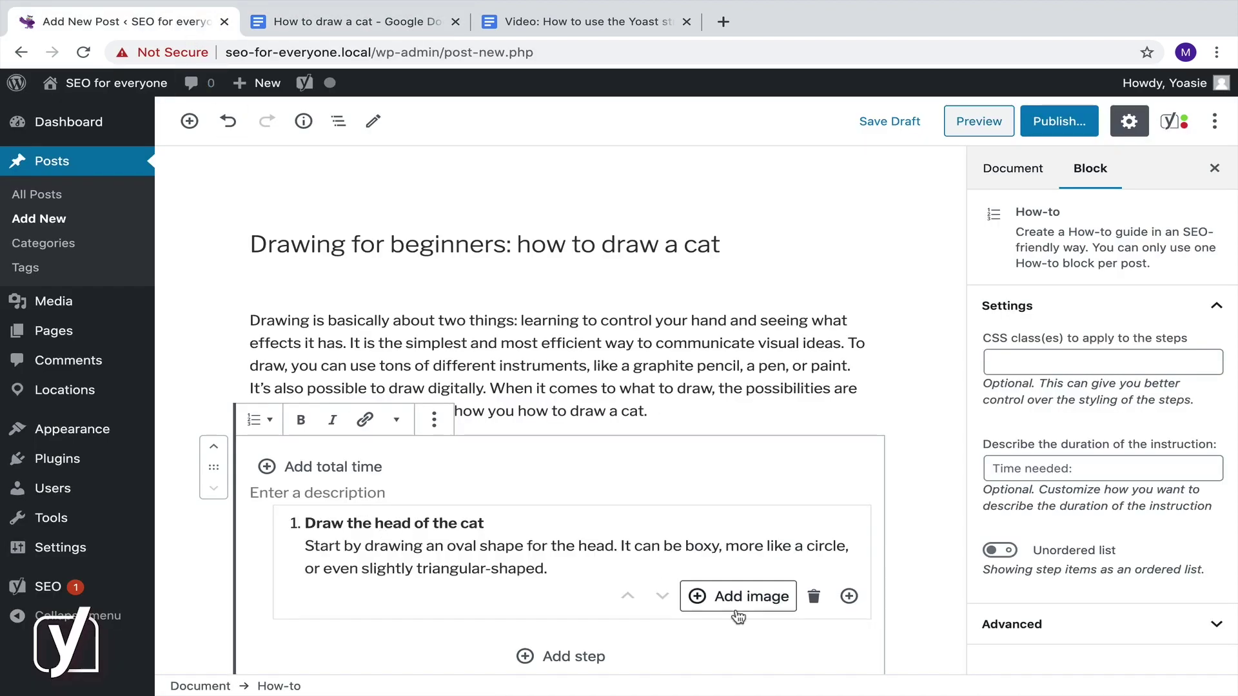
Attach the oval drawing 1_cat.png to step 1.
click(738, 600)
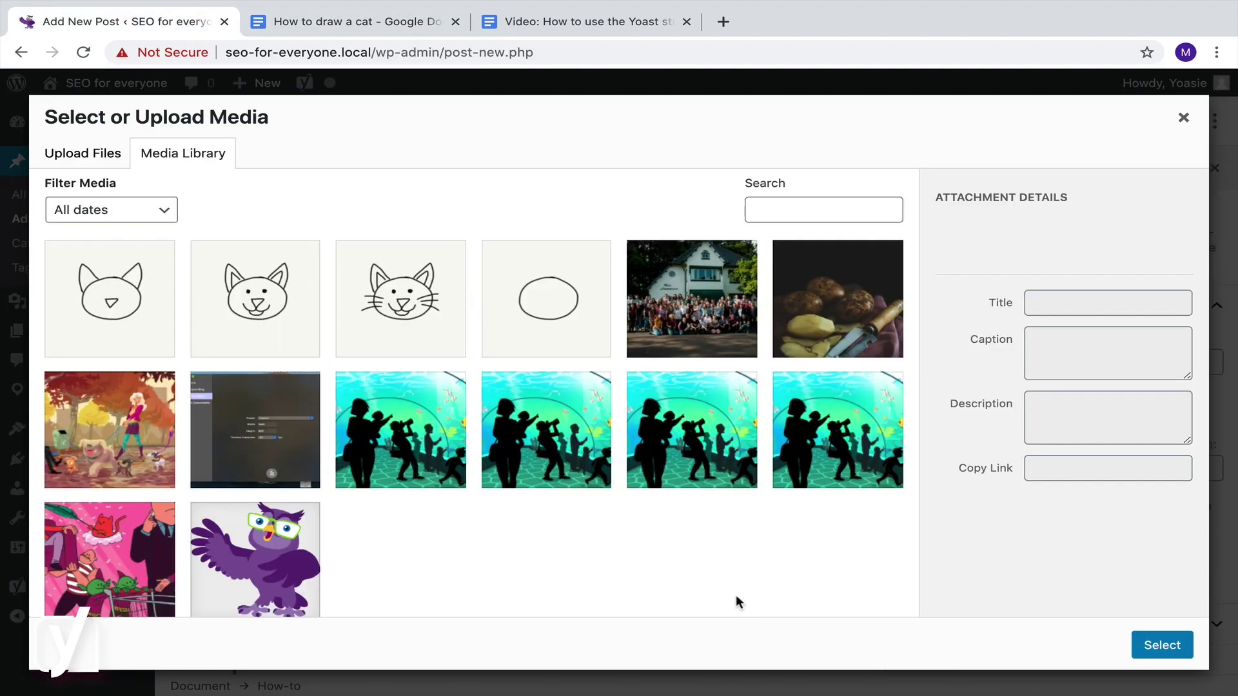
click(556, 310)
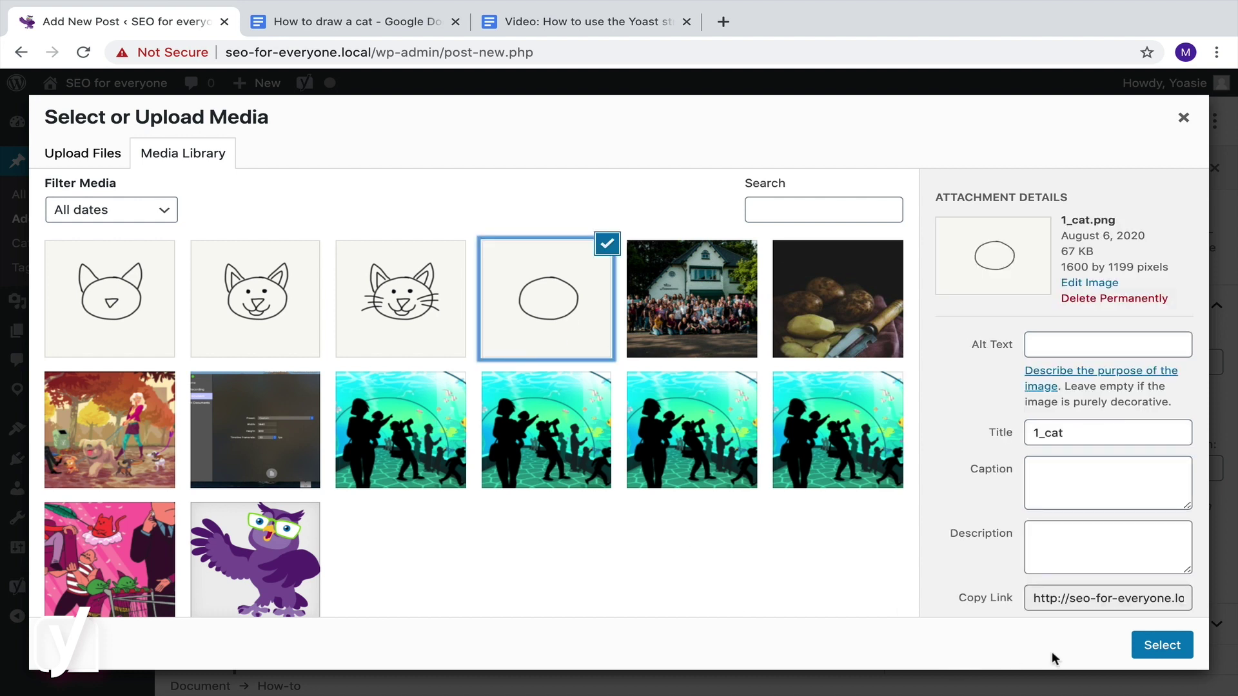
click(1154, 648)
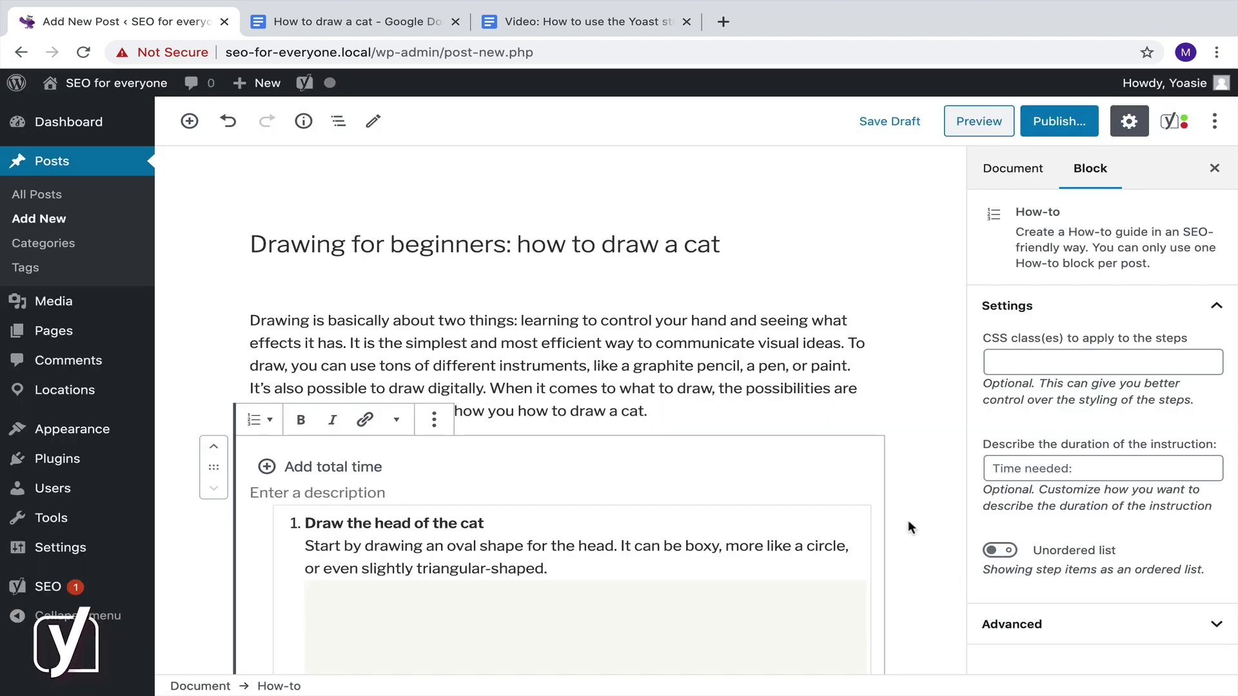
scroll(907, 527, down, 1)
scroll(908, 528, down, 2)
scroll(908, 527, down, 2)
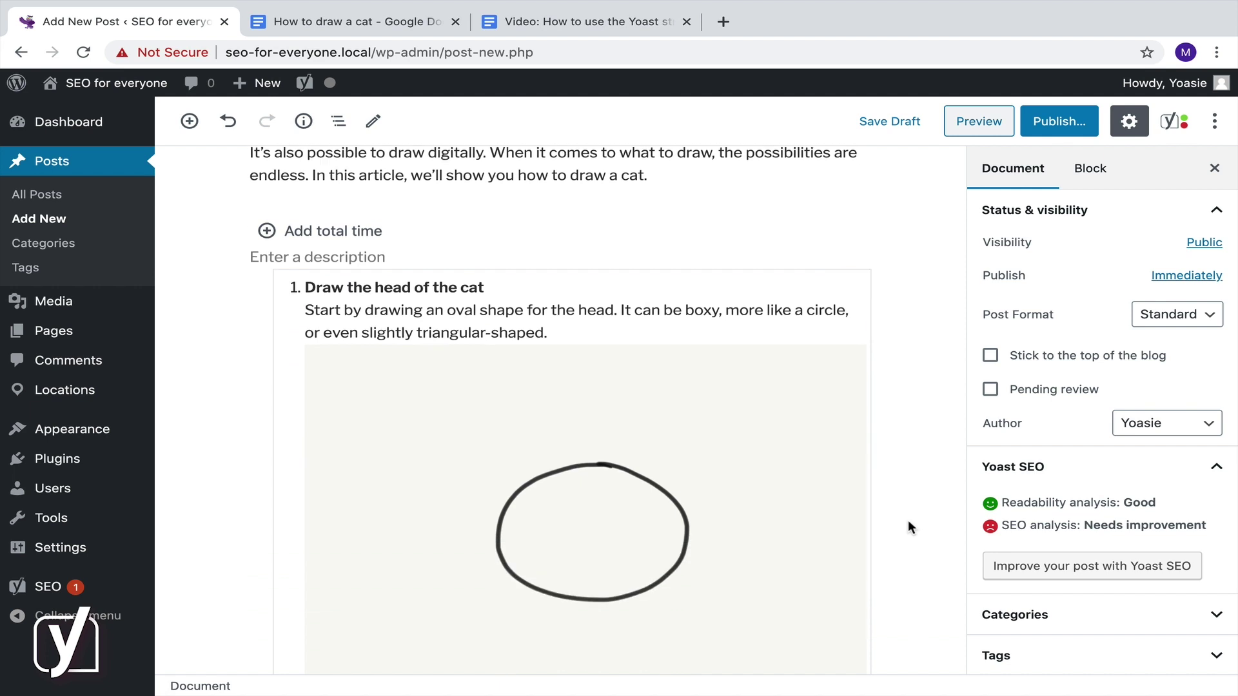
scroll(908, 528, down, 1)
scroll(907, 520, down, 2)
scroll(908, 519, down, 1)
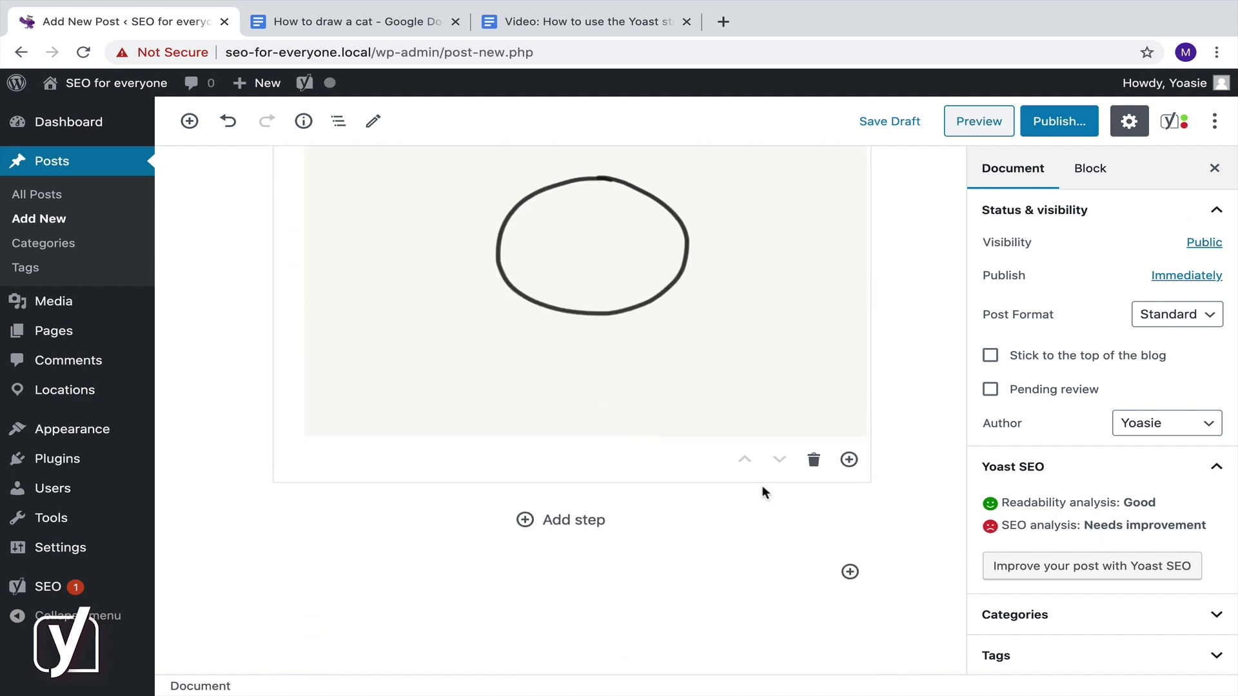
Add a second step titled with the draft's ears-and-nose heading.
click(605, 518)
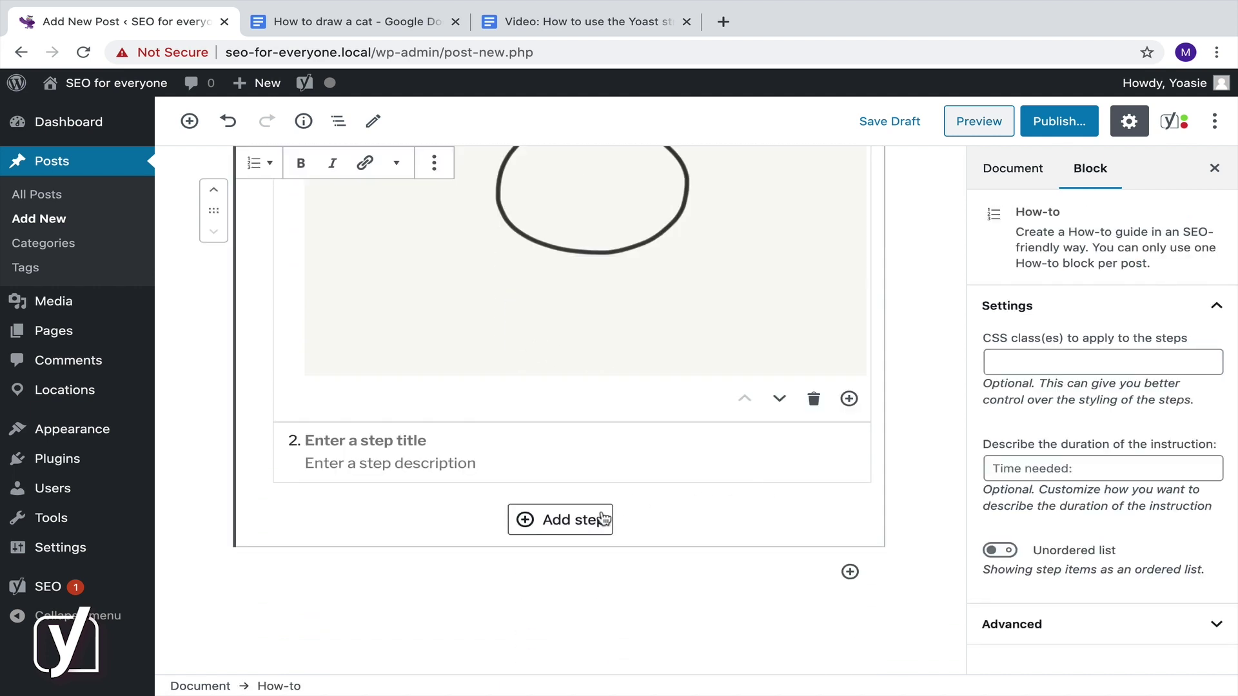
click(340, 29)
click(632, 520)
key(Down)
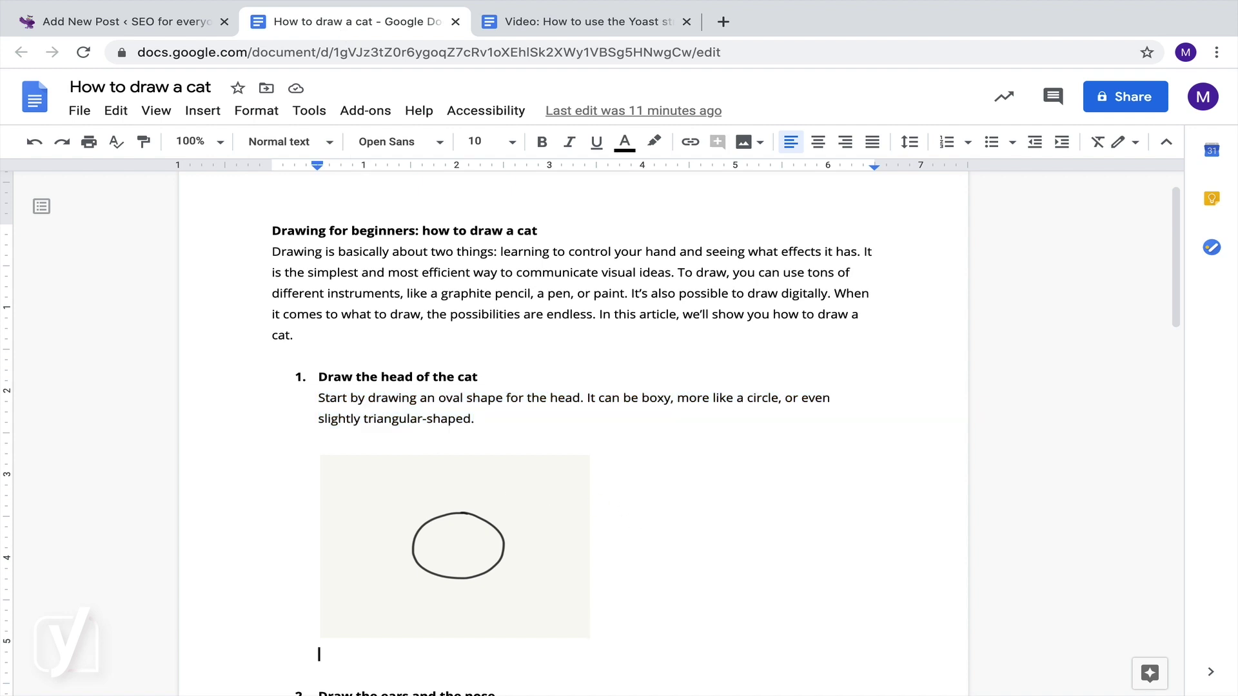
key(Down)
key(Down)
key(Down)
key(Down)
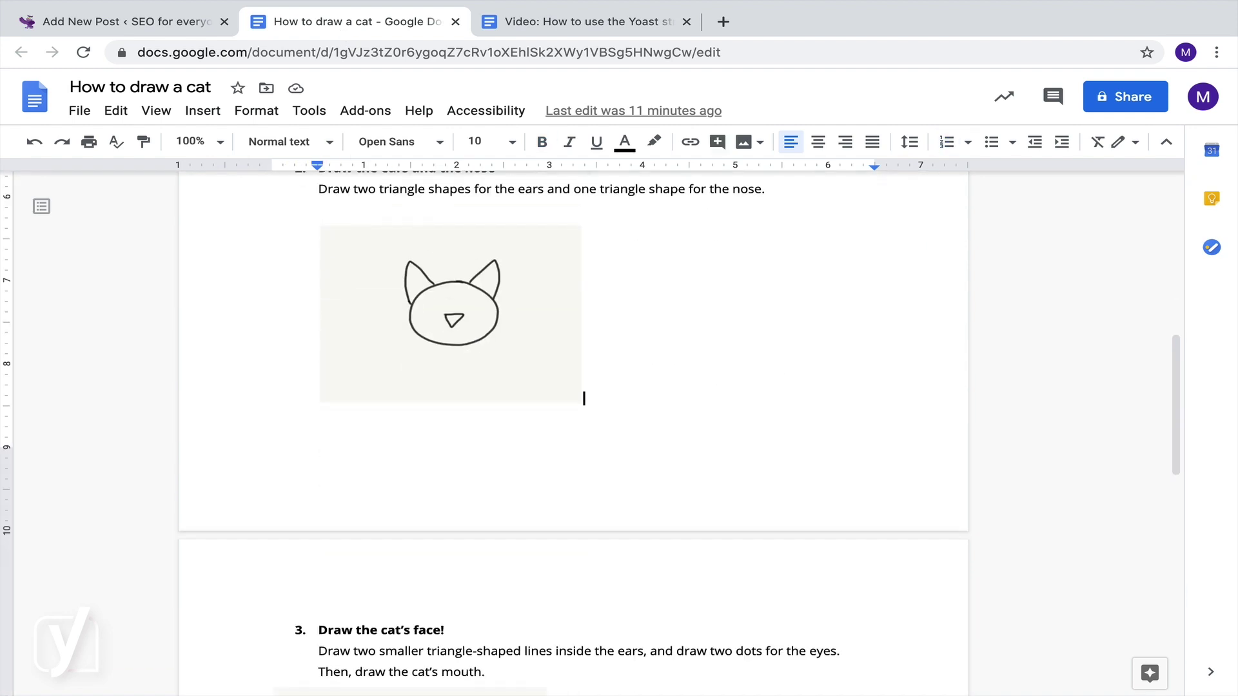
key(Up)
key(Up)
key(Up)
triple_click(448, 228)
key(ctrl+c)
key(ctrl+shift+Tab)
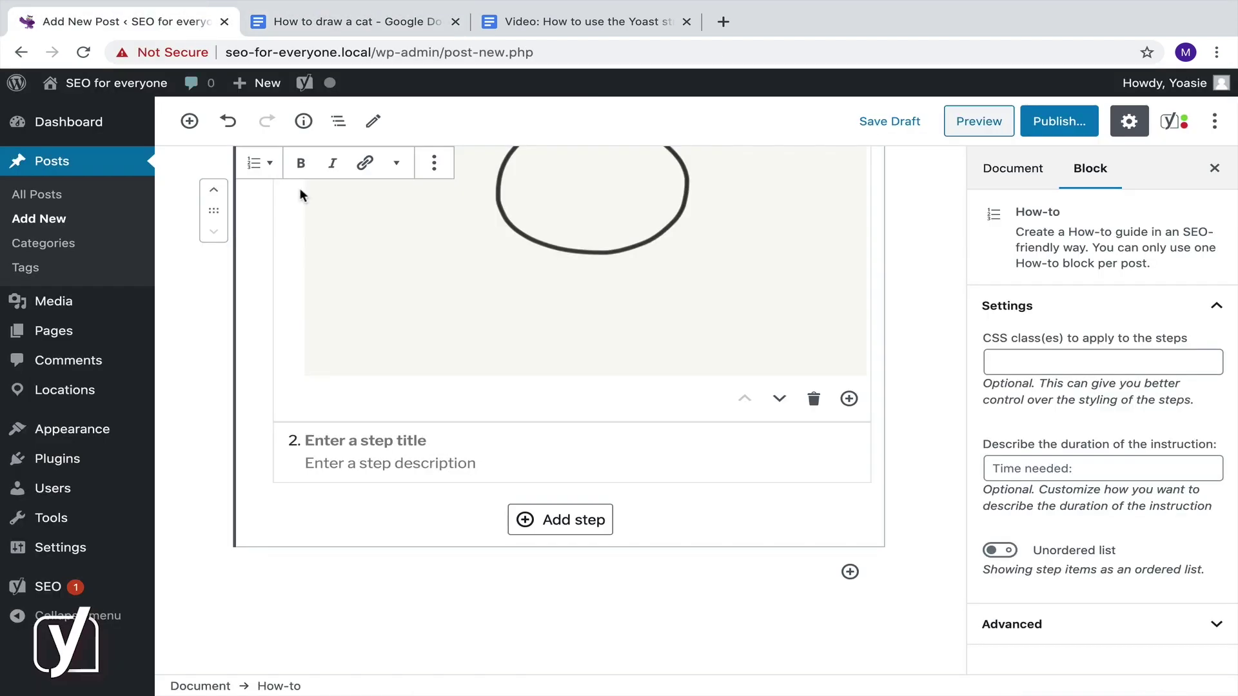
key(ctrl+v)
Give step 2 the ears-and-nose instructions and the matching cat drawing.
key(ctrl+Tab)
drag(768, 251, 318, 252)
key(ctrl+c)
key(ctrl+shift+Tab)
key(ctrl+v)
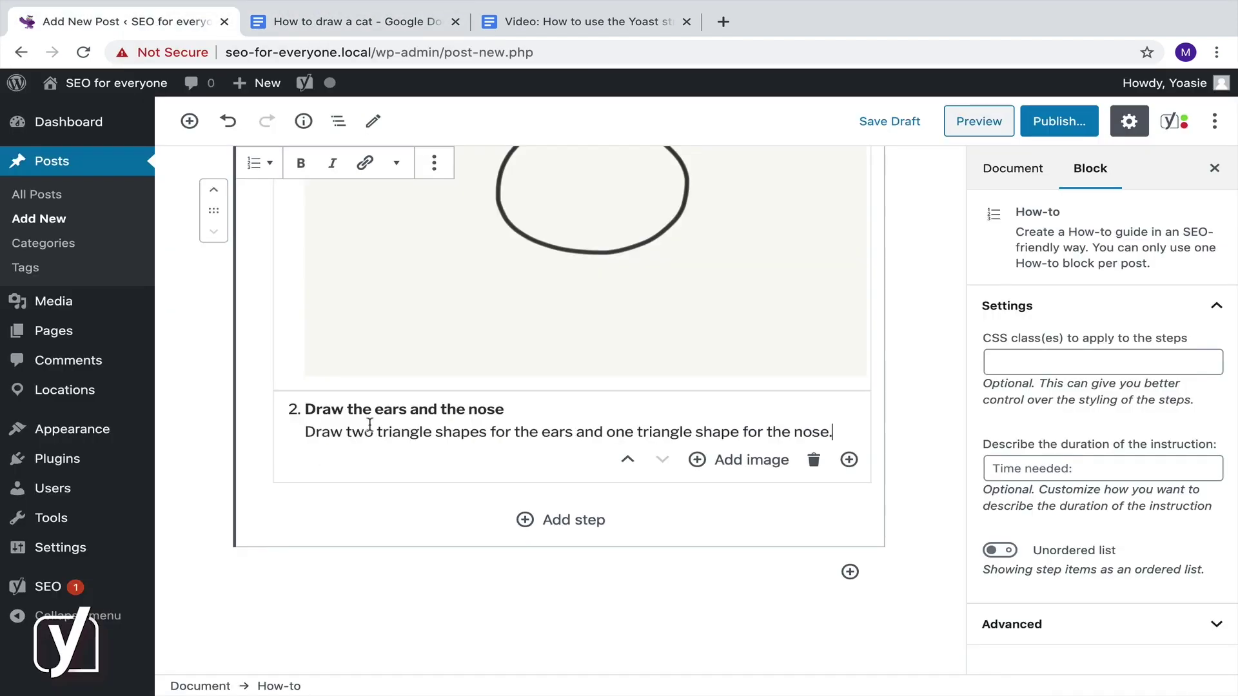
click(748, 460)
click(110, 298)
click(1161, 644)
scroll(475, 401, down, 5)
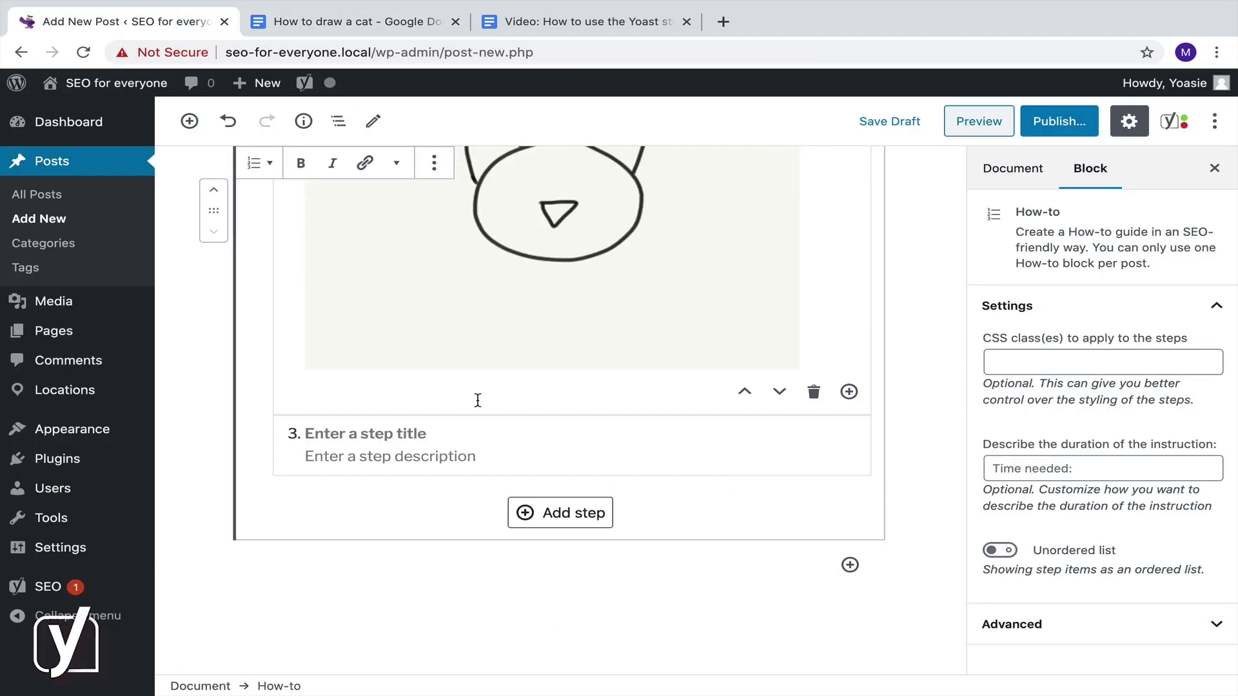
Fill step 3 with 'Draw the cat's face!', its instructions and the 3_cat face drawing.
key(ctrl+Tab)
triple_click(380, 392)
key(ctrl+c)
click(187, 21)
key(ctrl+v)
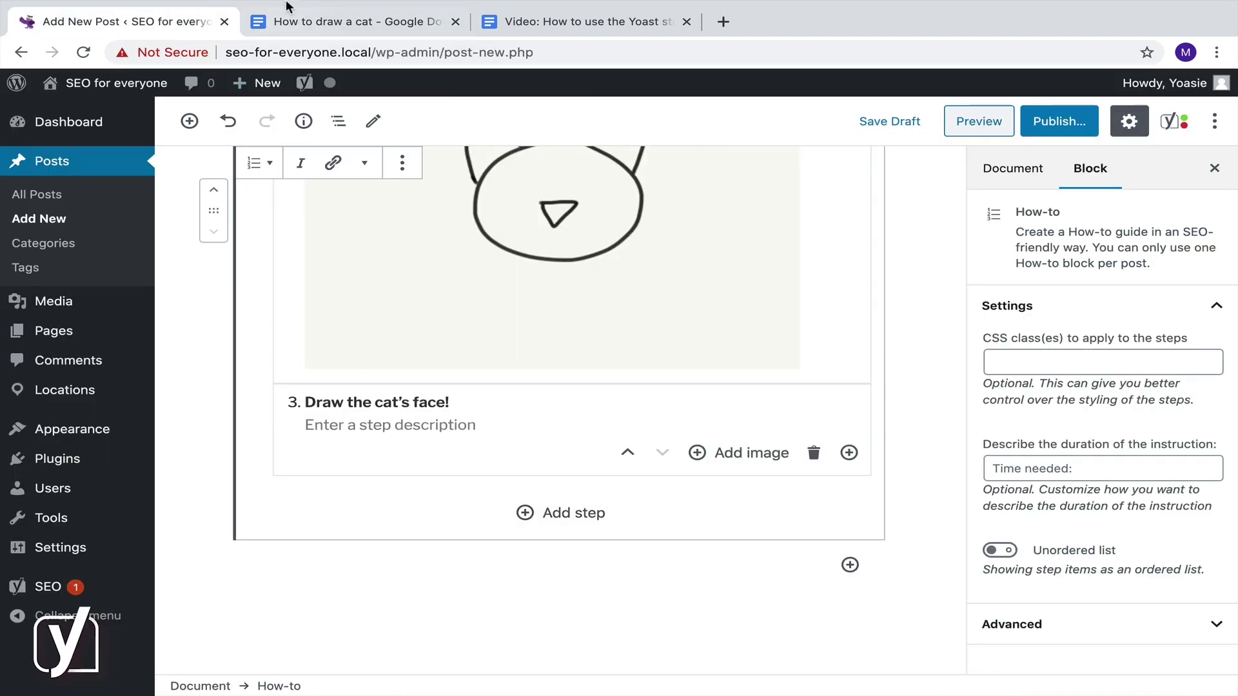
key(ctrl+Tab)
mouse_move(488, 434)
mouse_down()
mouse_move(323, 429)
mouse_move(318, 414)
mouse_up()
key(ctrl+c)
key(ctrl+shift+Tab)
key(ctrl+v)
click(752, 454)
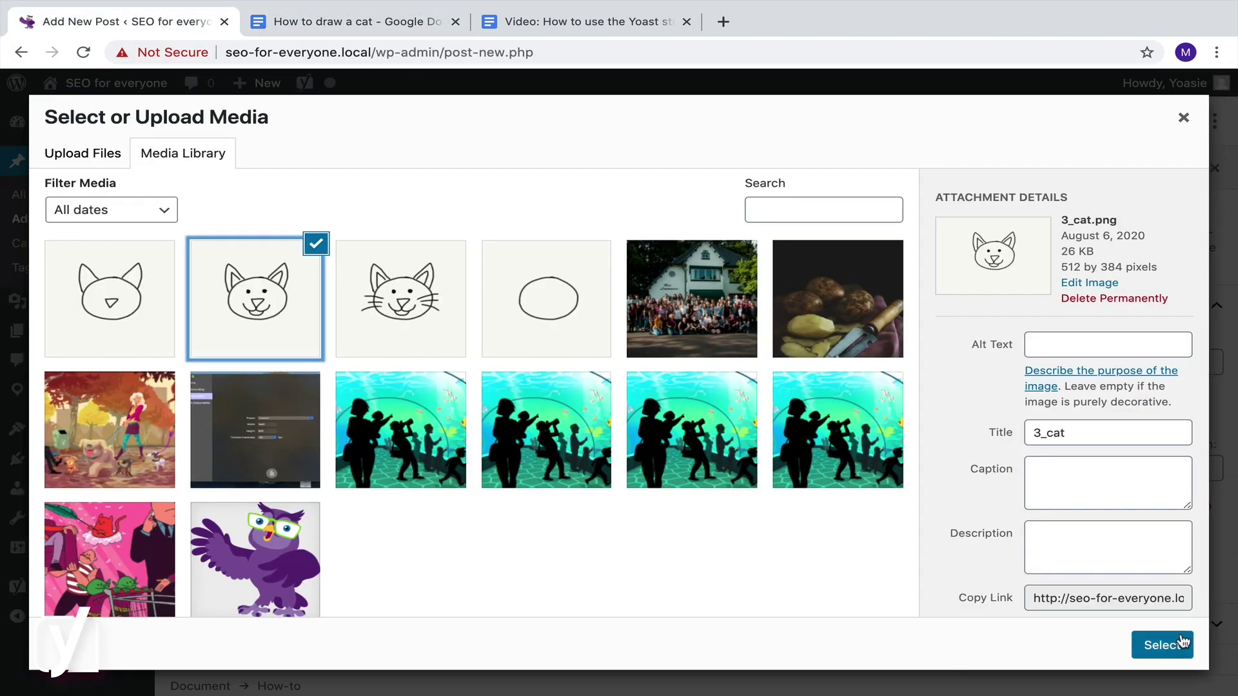
click(1139, 644)
scroll(931, 461, down, 3)
Add a fourth step titled 'Draw whiskers.'.
click(552, 506)
key(ctrl+Tab)
scroll(638, 475, down, 5)
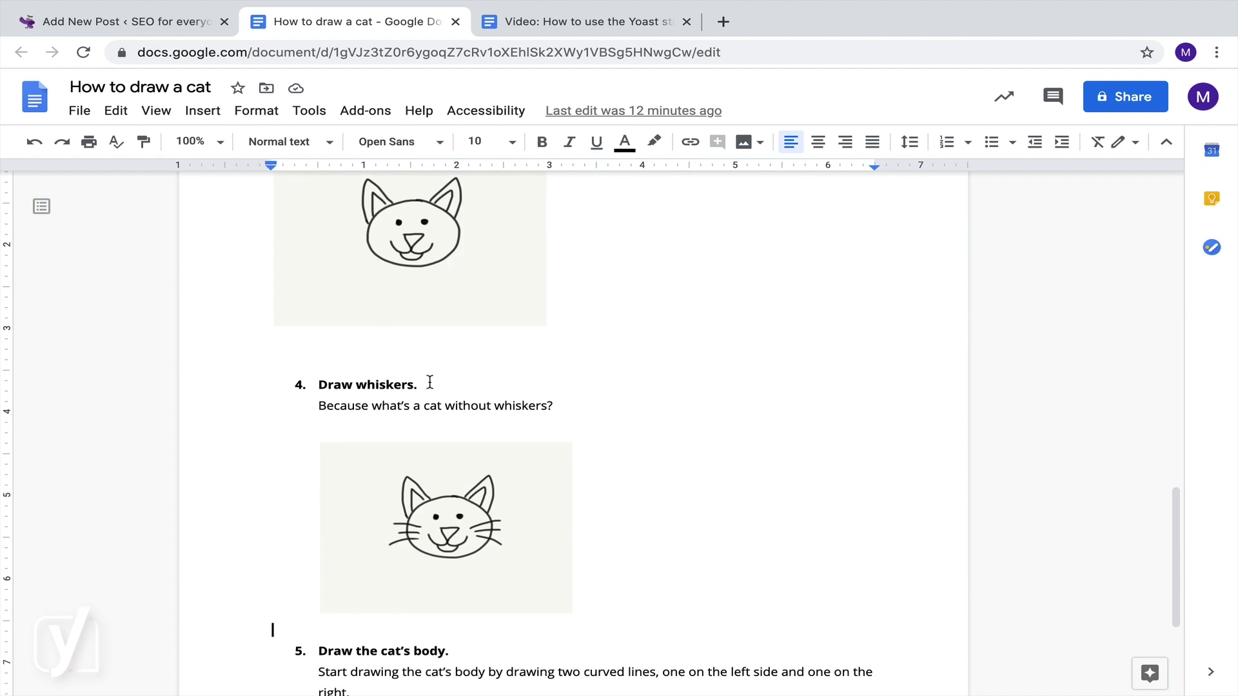
triple_click(428, 385)
key(ctrl+c)
key(ctrl+shift+Tab)
key(ctrl+v)
Give step 4 the whiskers sentence and the whiskered cat drawing.
key(ctrl+Tab)
drag(553, 406, 318, 406)
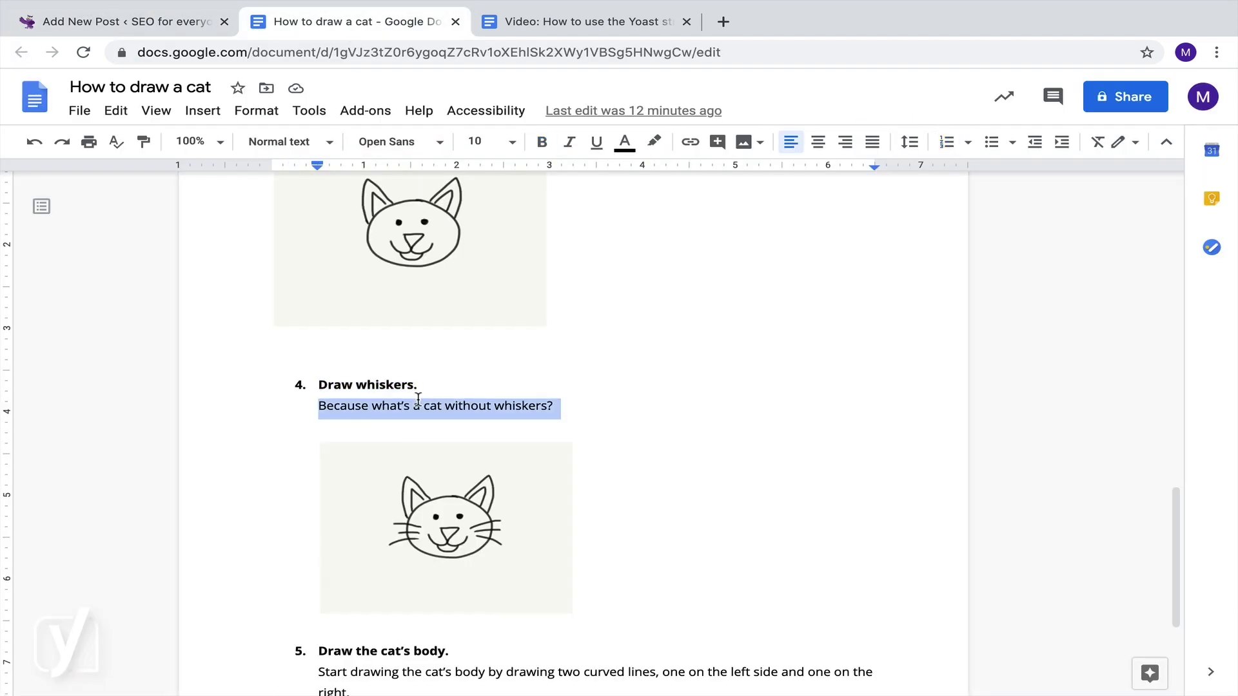
key(ctrl+c)
key(ctrl+shift+Tab)
key(ctrl+v)
click(752, 423)
click(400, 299)
click(1160, 644)
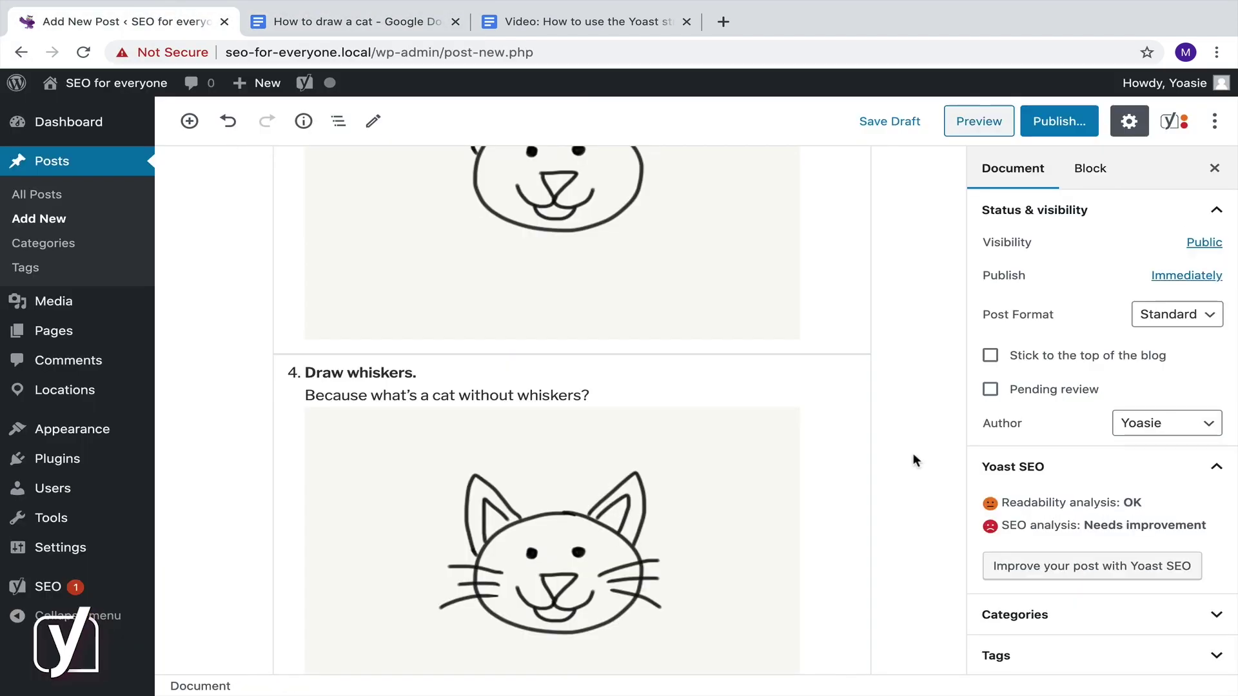
scroll(913, 453, down, 5)
Add step 5 'Draw the cat's body.' with its body-drawing instructions.
click(558, 454)
click(348, 21)
scroll(638, 387, down, 3)
drag(448, 589, 319, 589)
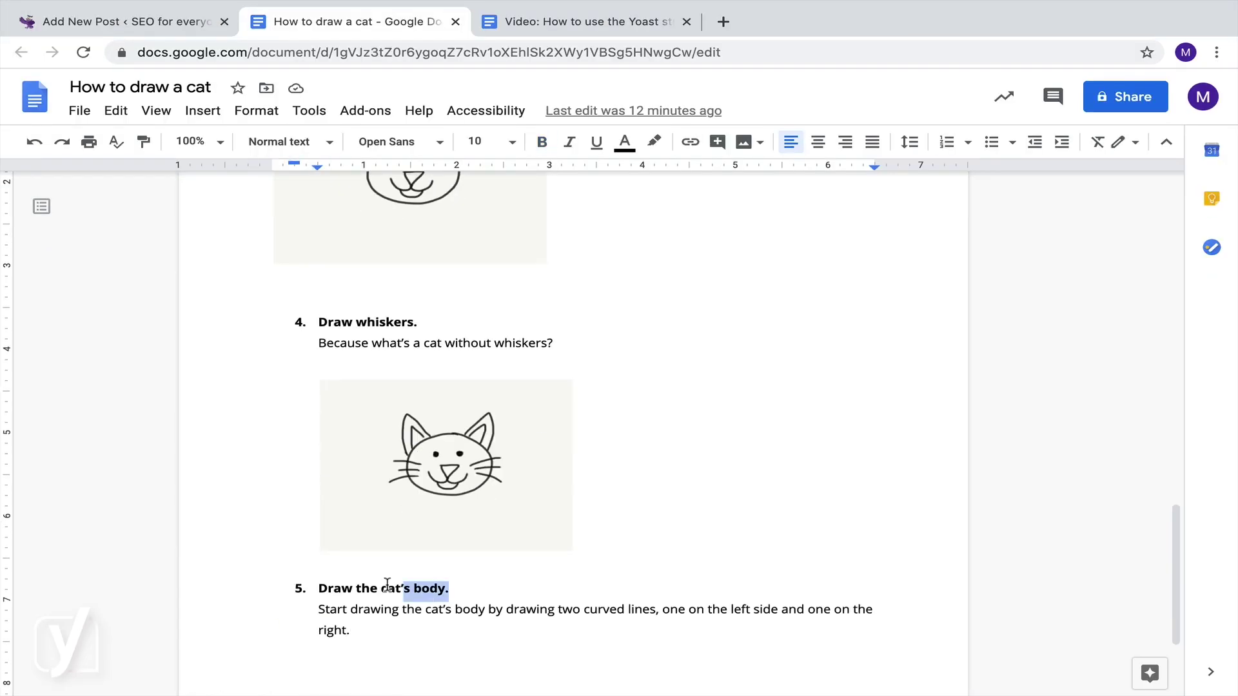
key(ctrl+c)
key(ctrl+shift+Tab)
key(ctrl+v)
click(358, 24)
drag(349, 629, 319, 610)
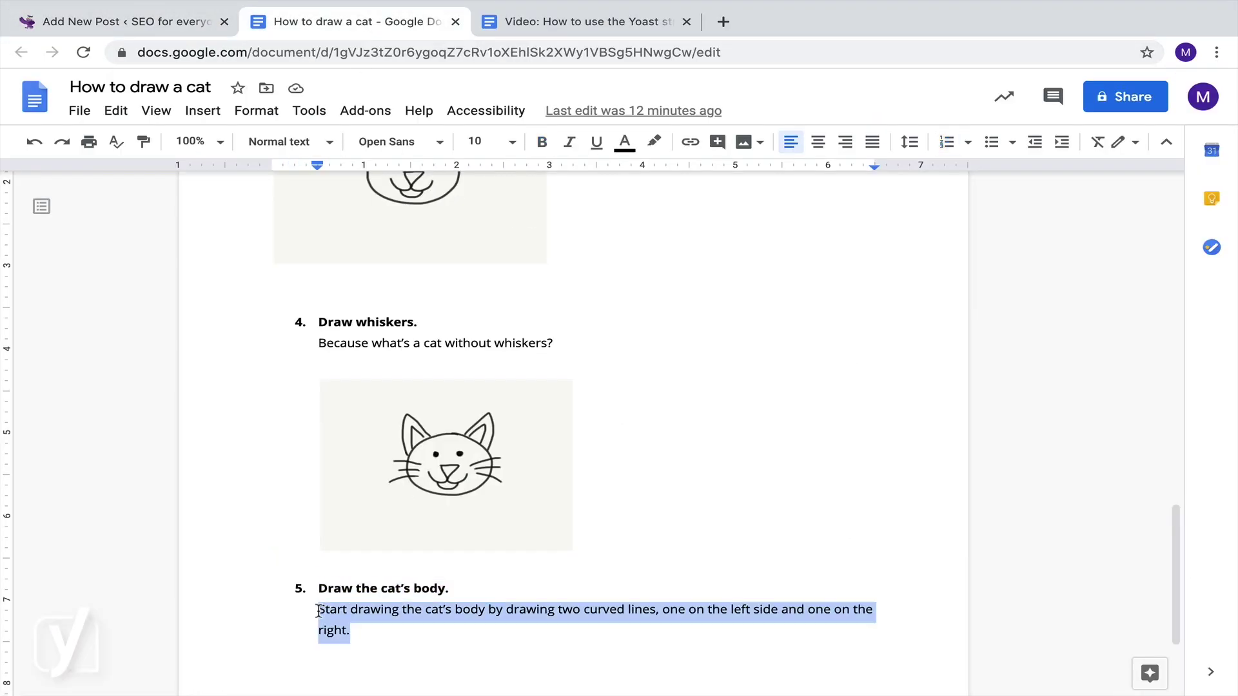
key(ctrl+c)
key(ctrl+shift+Tab)
key(ctrl+v)
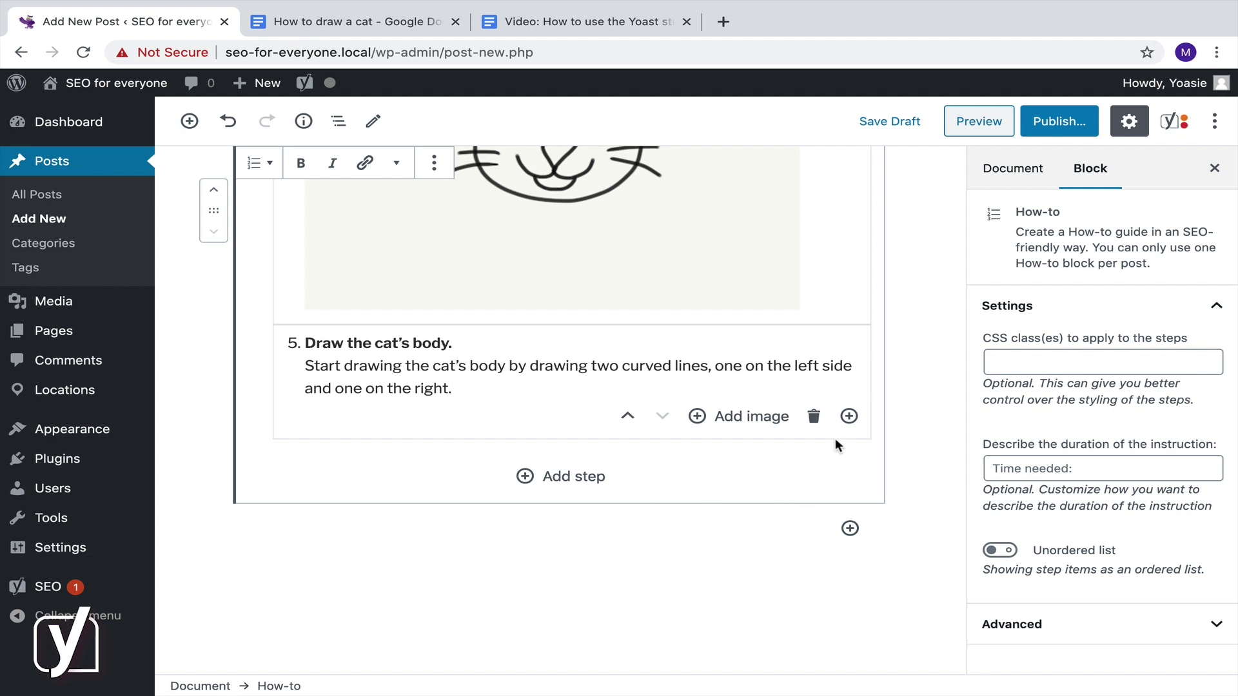
Delete step 5 'Draw the cat's body' and scroll back to the top of the post.
click(813, 417)
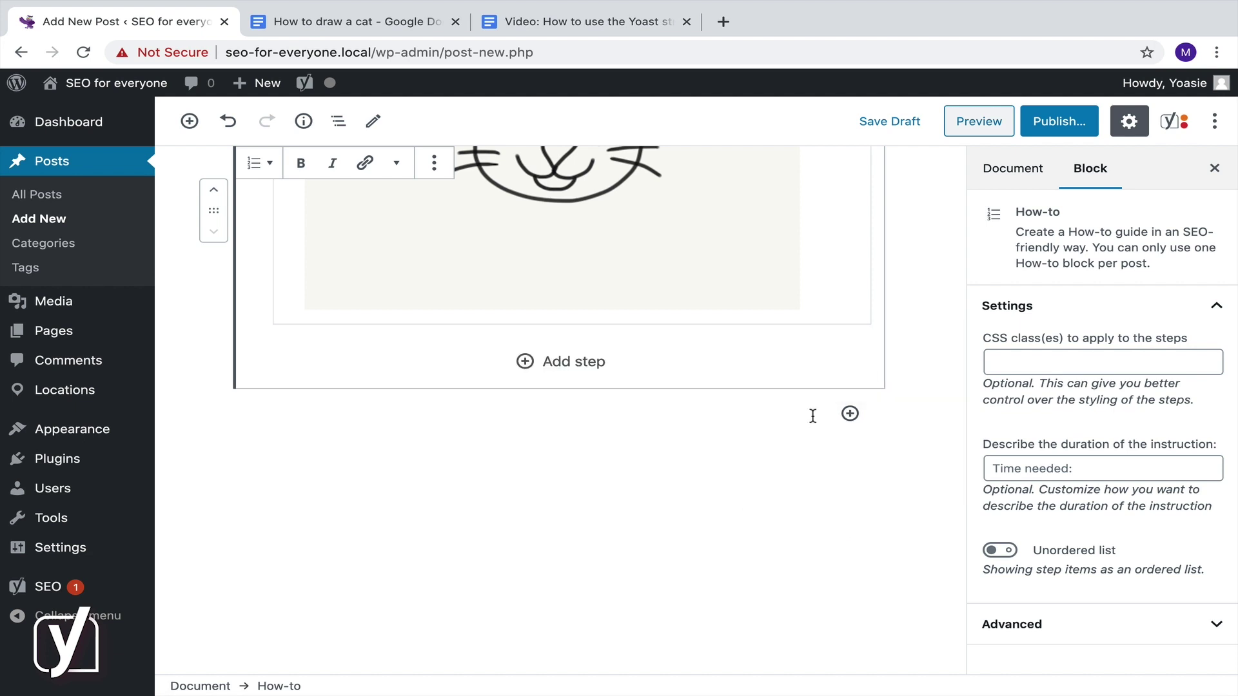
click(912, 347)
scroll(913, 347, up, 2)
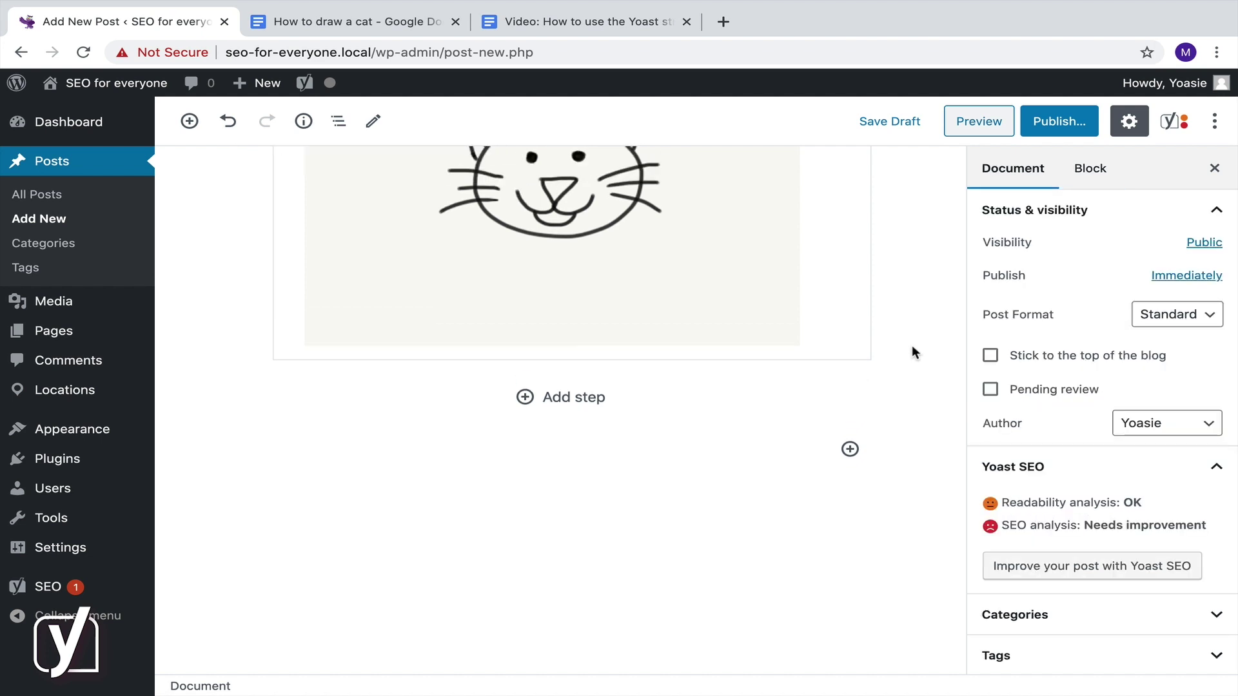
scroll(911, 345, up, 2)
scroll(912, 346, up, 3)
scroll(912, 345, up, 2)
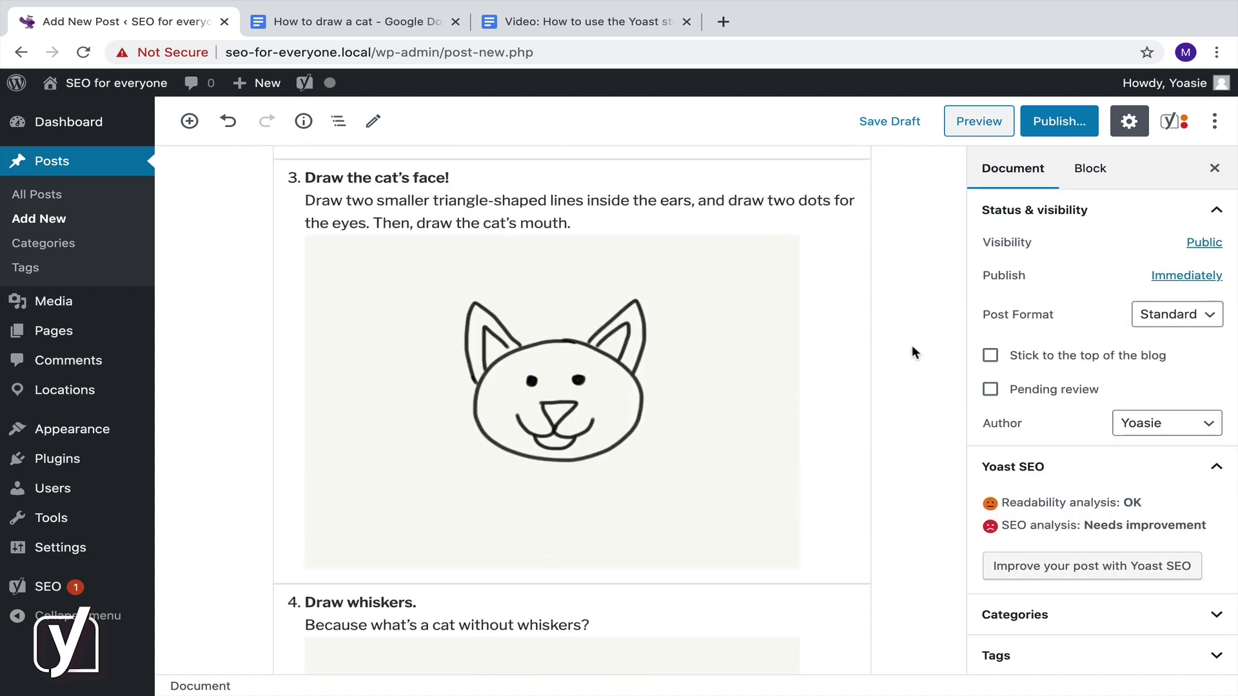
scroll(911, 346, up, 3)
scroll(911, 346, up, 3)
scroll(912, 346, up, 3)
scroll(912, 346, up, 3)
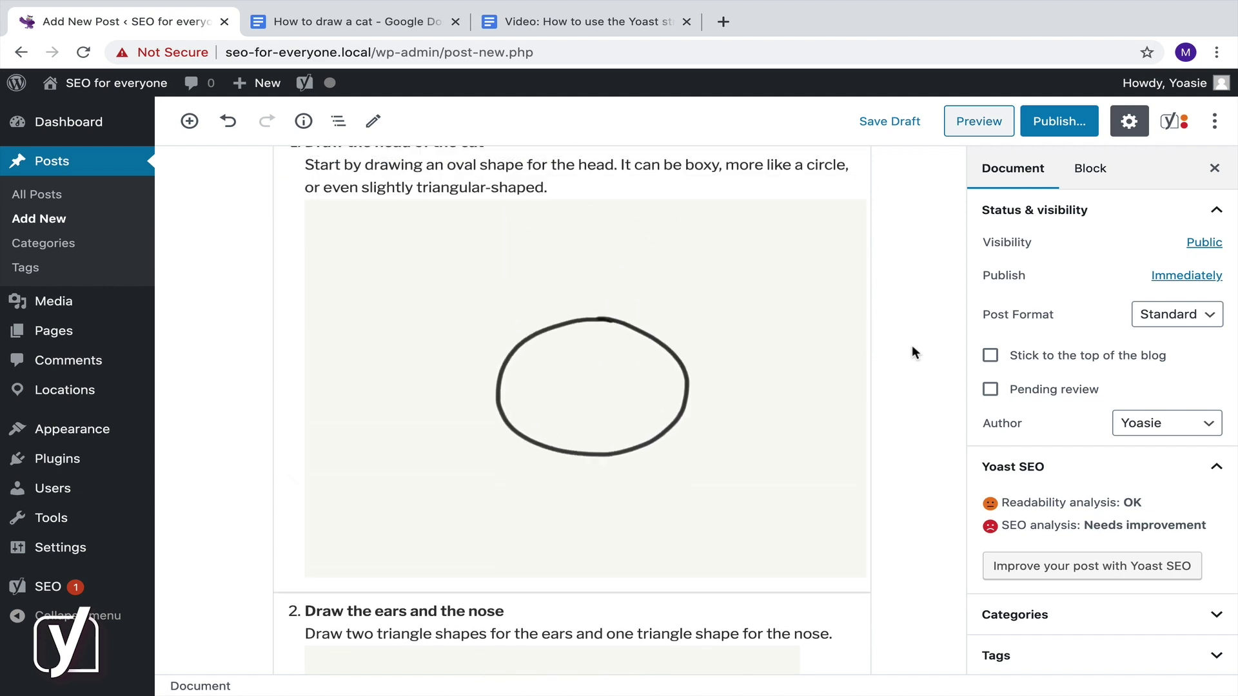
scroll(912, 346, up, 3)
scroll(912, 345, up, 3)
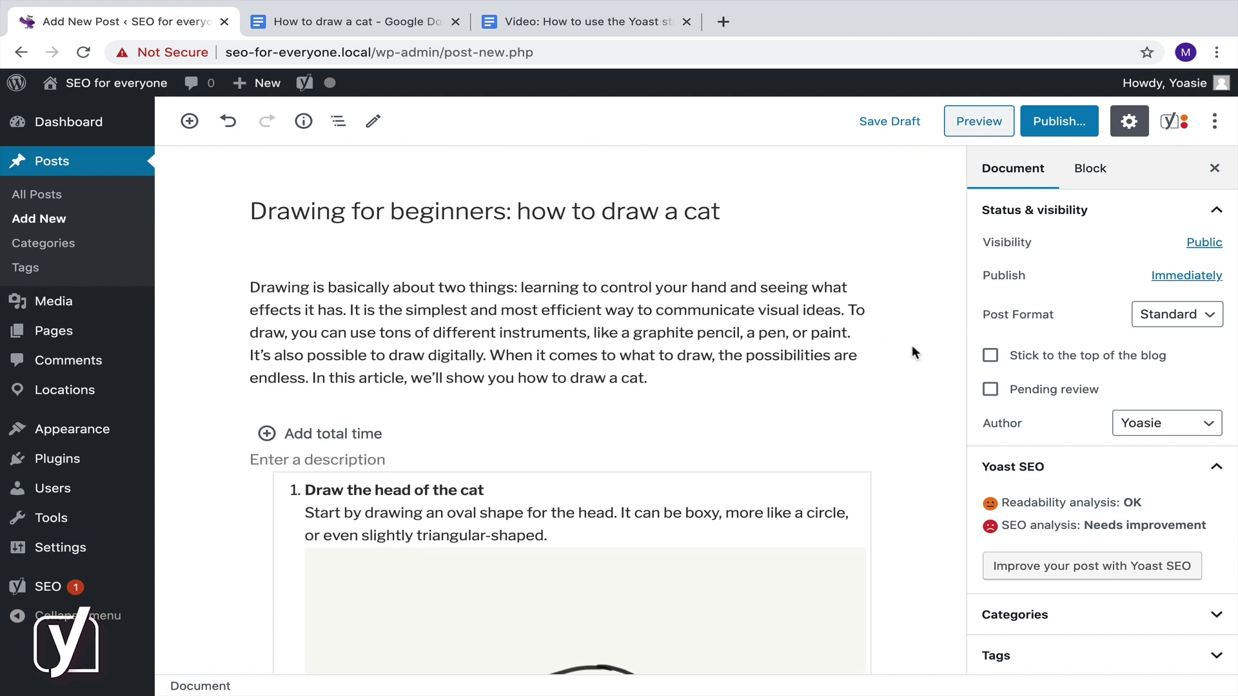
Set the How-to total time to 2 minutes, save the draft and open a preview.
click(326, 433)
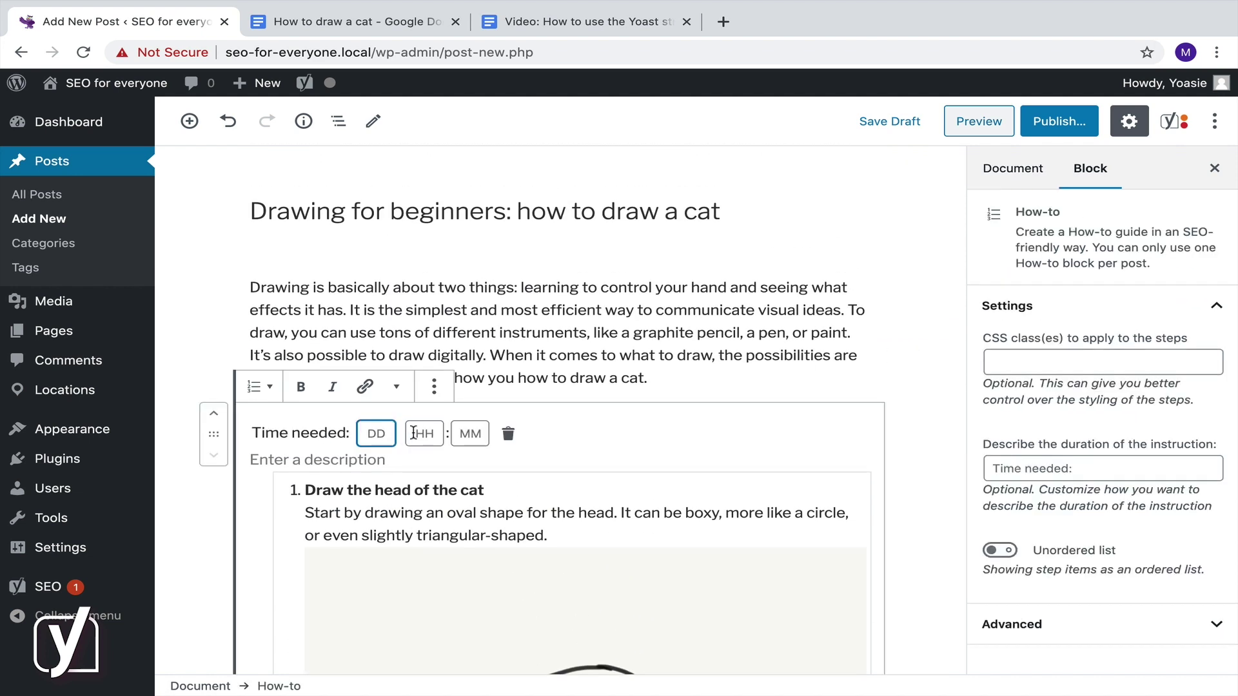
click(470, 435)
text(2)
click(702, 379)
click(877, 121)
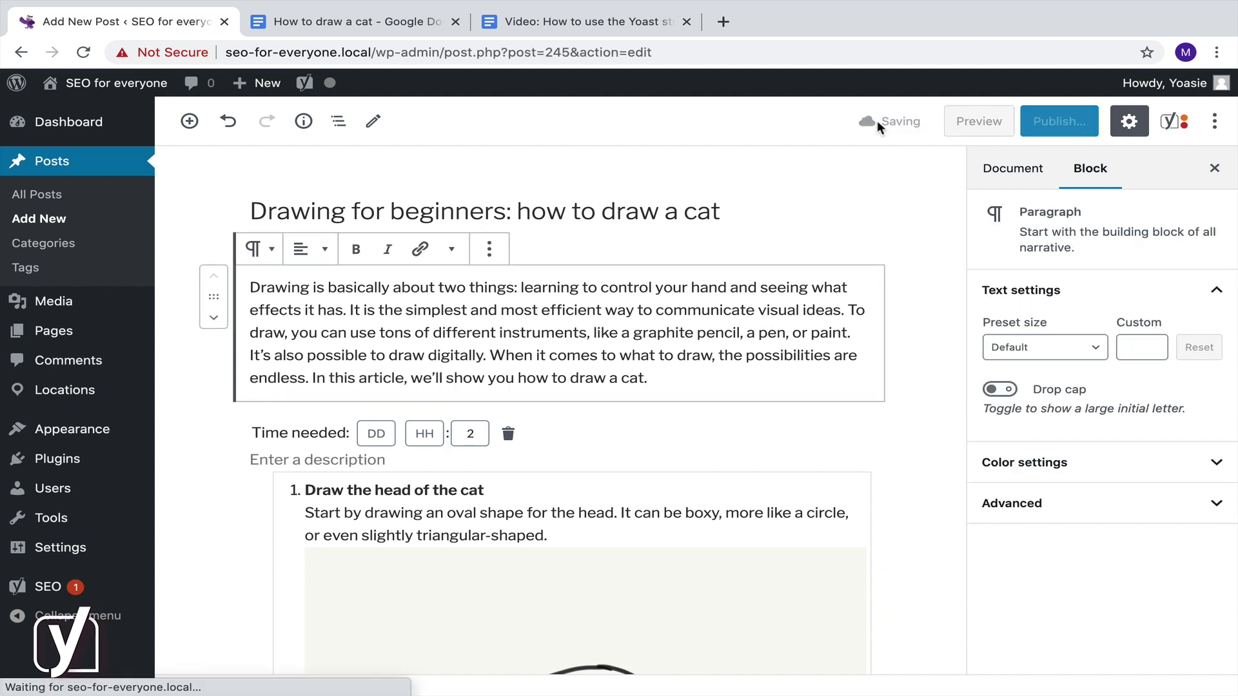
click(978, 121)
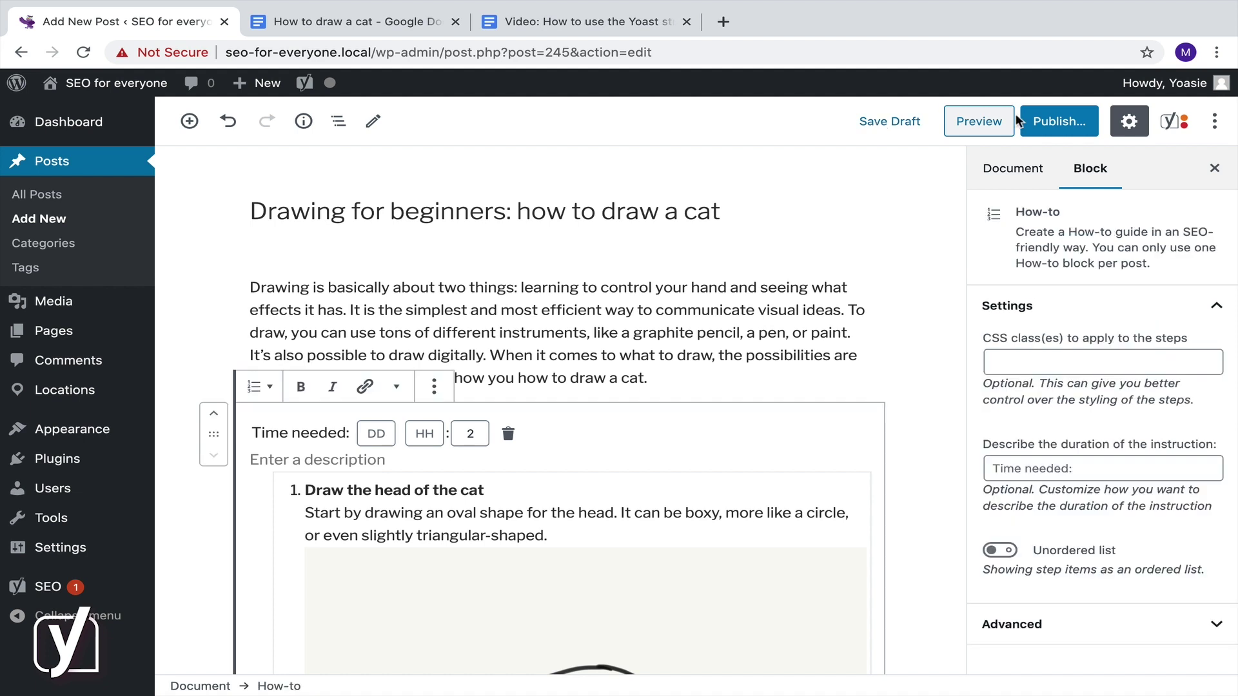
Scroll the preview to confirm 'Time needed: 2 minutes', then return to editing the post.
scroll(613, 260, down, 1)
scroll(536, 339, down, 3)
scroll(535, 338, down, 6)
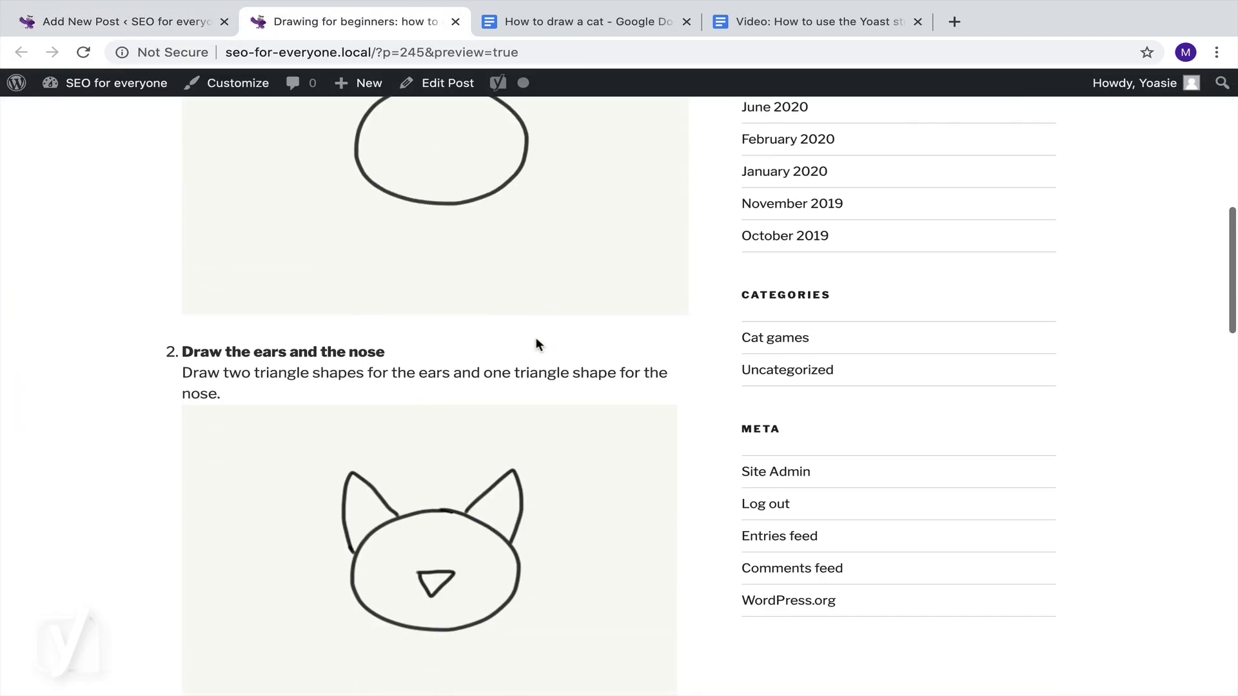
scroll(536, 338, down, 4)
scroll(536, 339, down, 4)
scroll(536, 338, down, 8)
scroll(536, 345, up, 20)
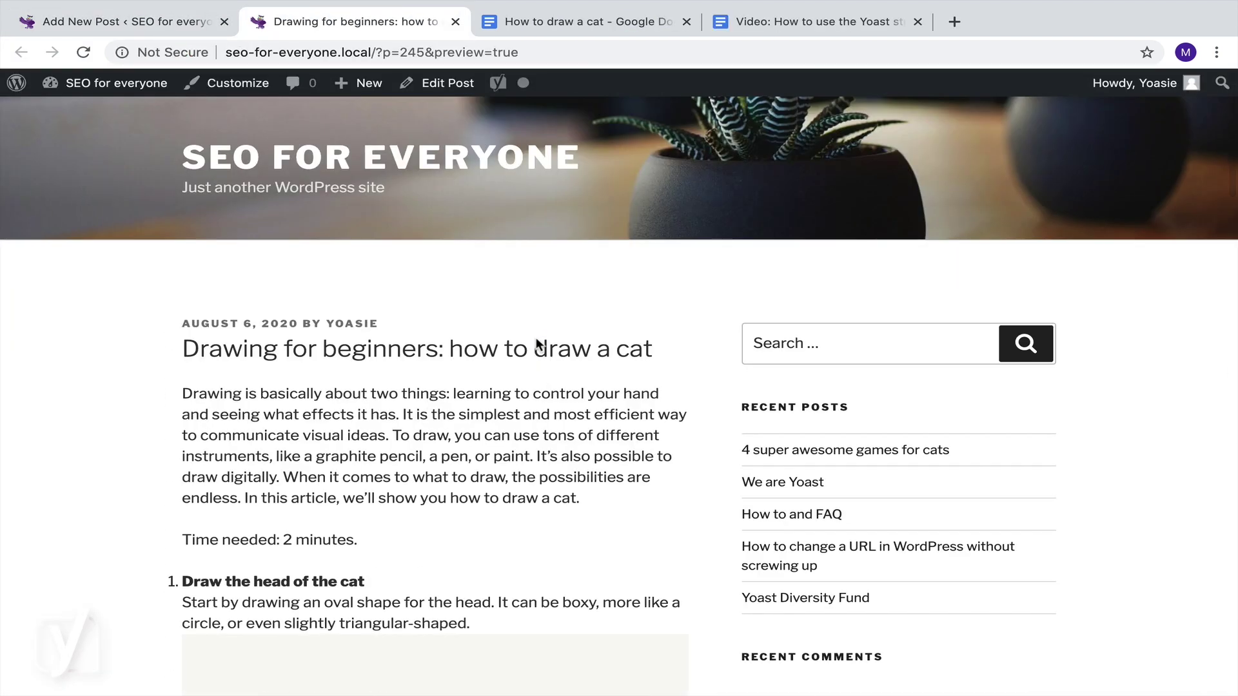
click(443, 84)
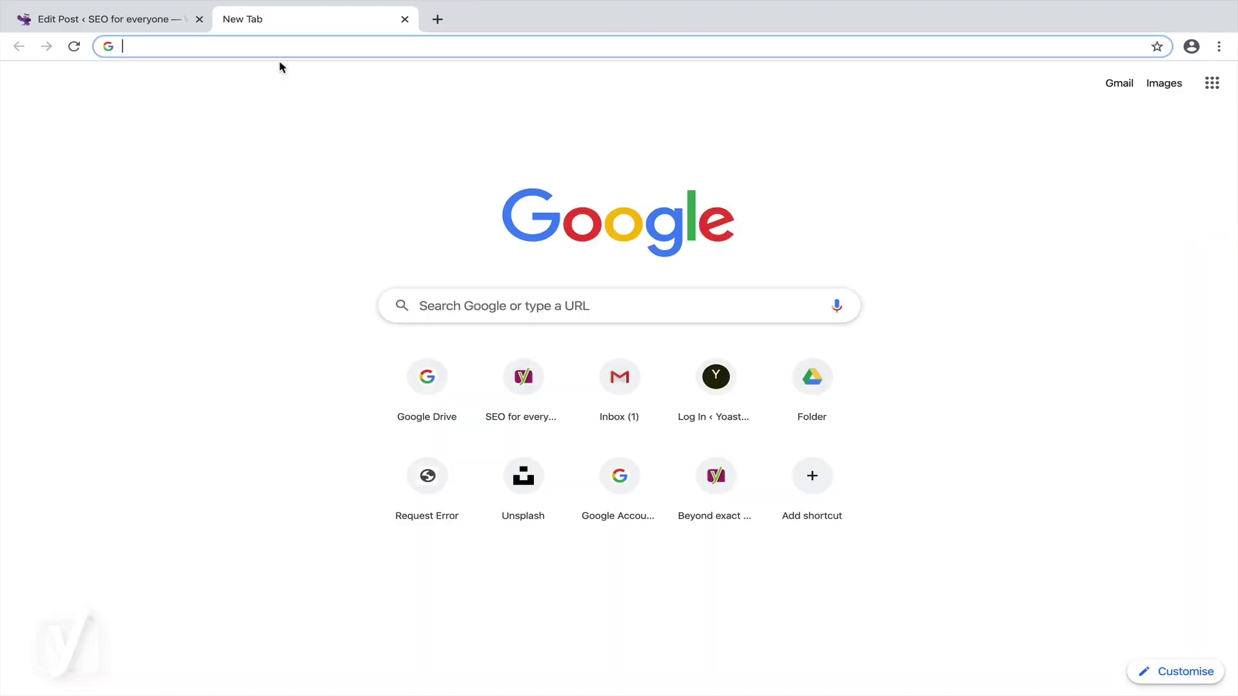
Search Google for 'yoast diversity fund faq' and scroll to Yoast's FAQ rich result.
text(yoast diversity fund faq)
key(Return)
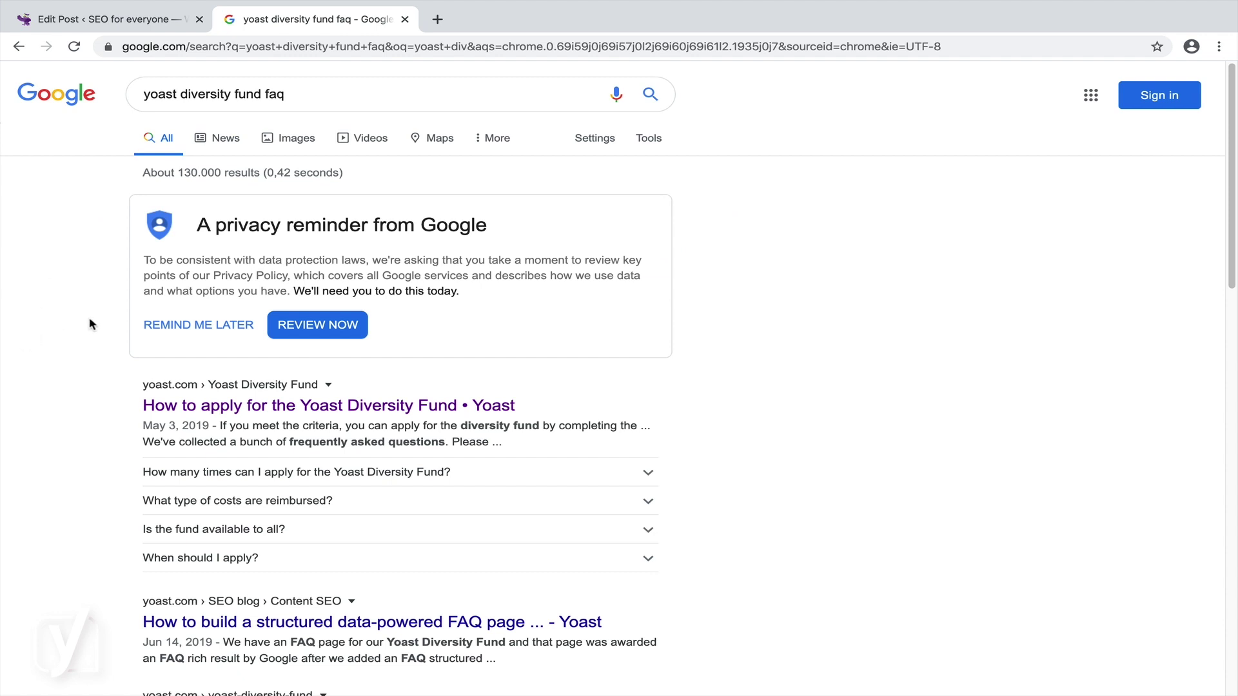
scroll(90, 324, down, 1)
scroll(91, 325, down, 1)
scroll(91, 324, down, 1)
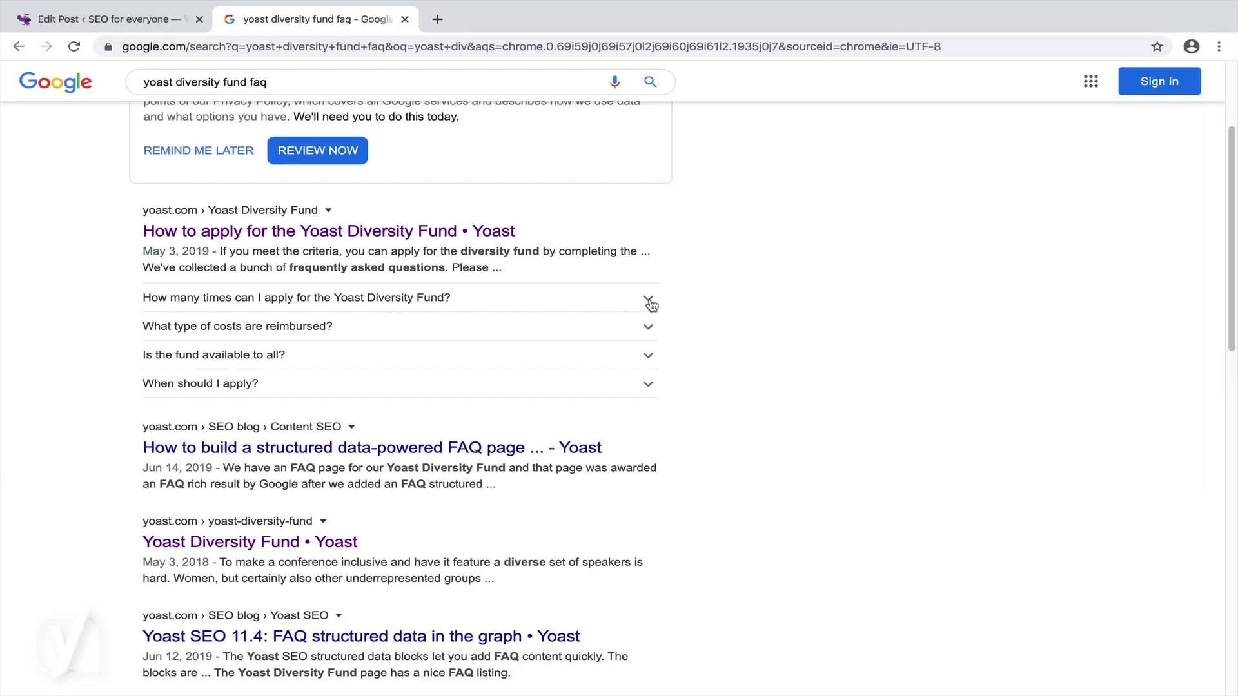
Expand three FAQ answers, including reimbursed costs and whether the fund is for all.
click(649, 300)
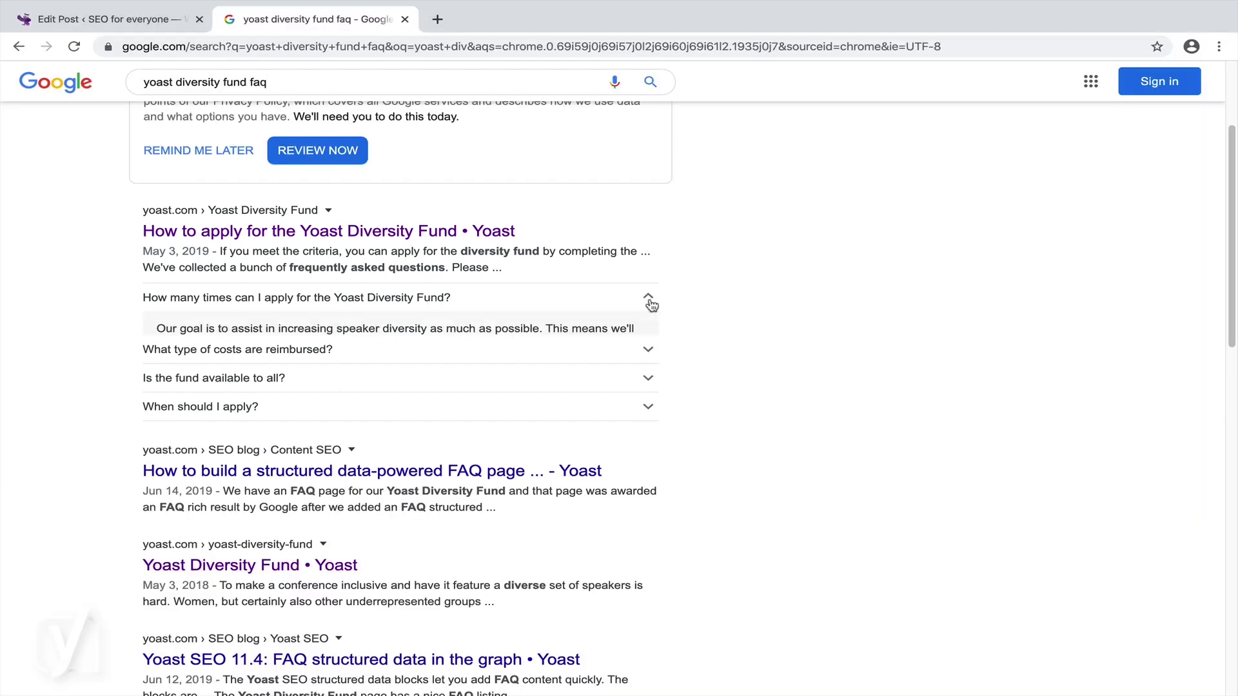
click(648, 395)
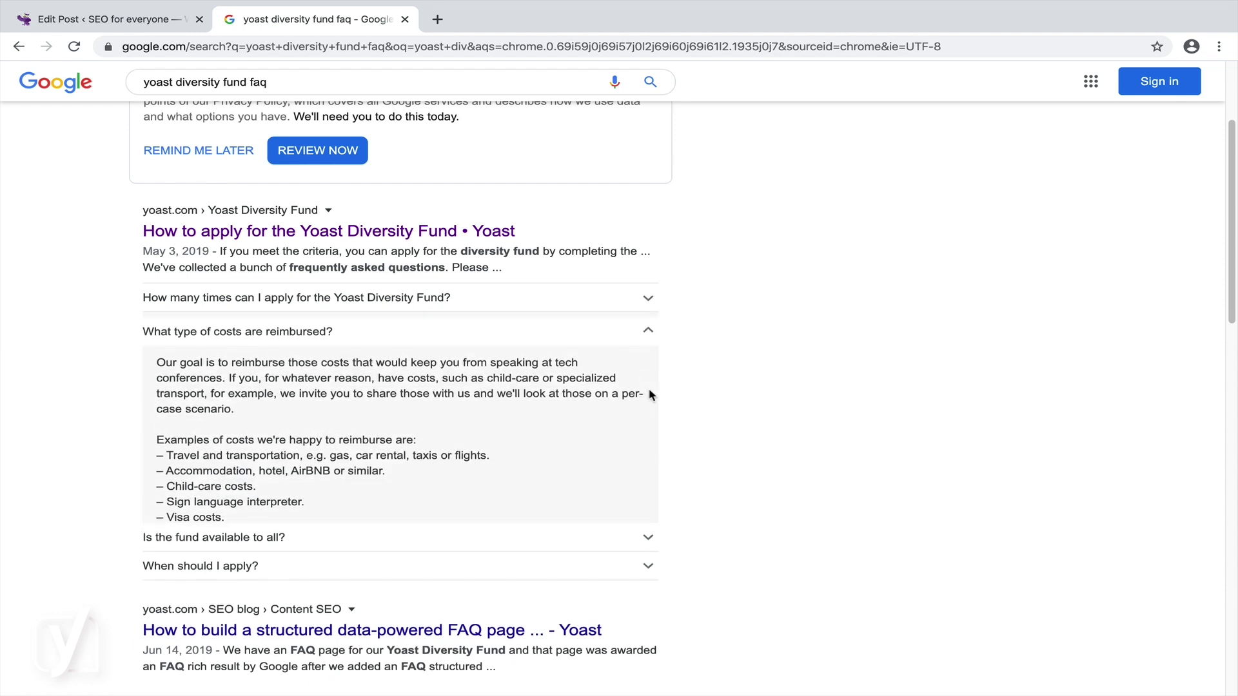
click(649, 547)
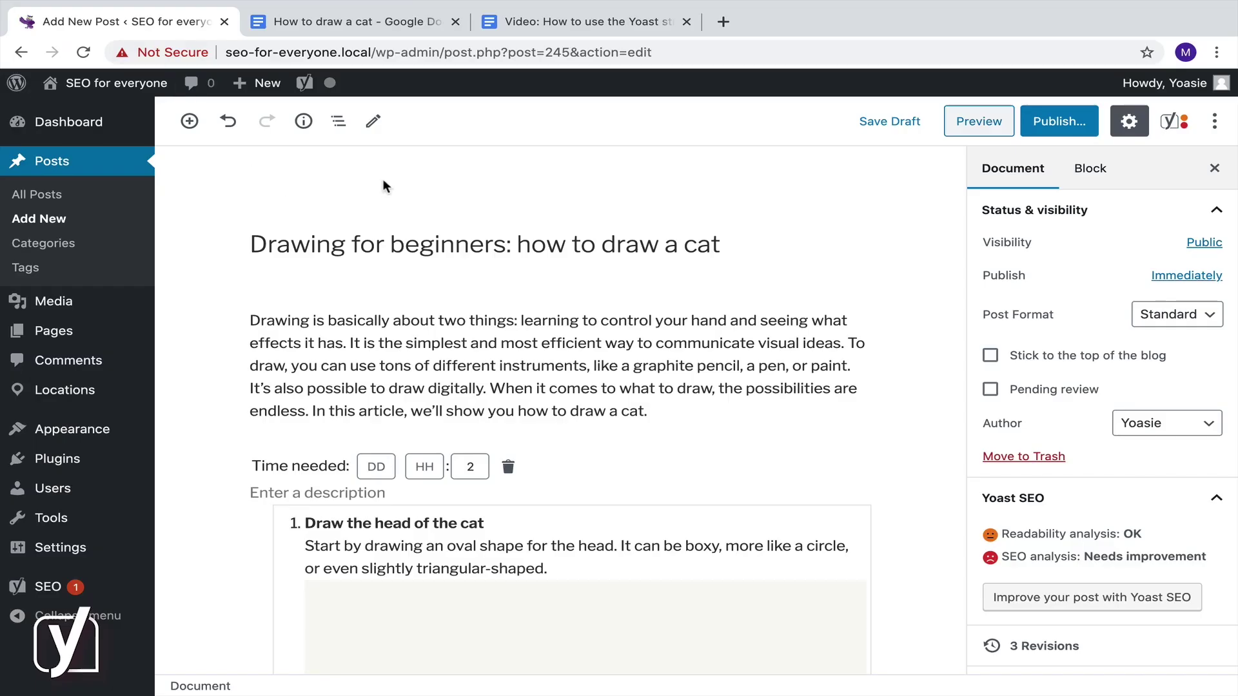
scroll(383, 186, down, 6)
scroll(383, 186, down, 10)
scroll(383, 186, down, 7)
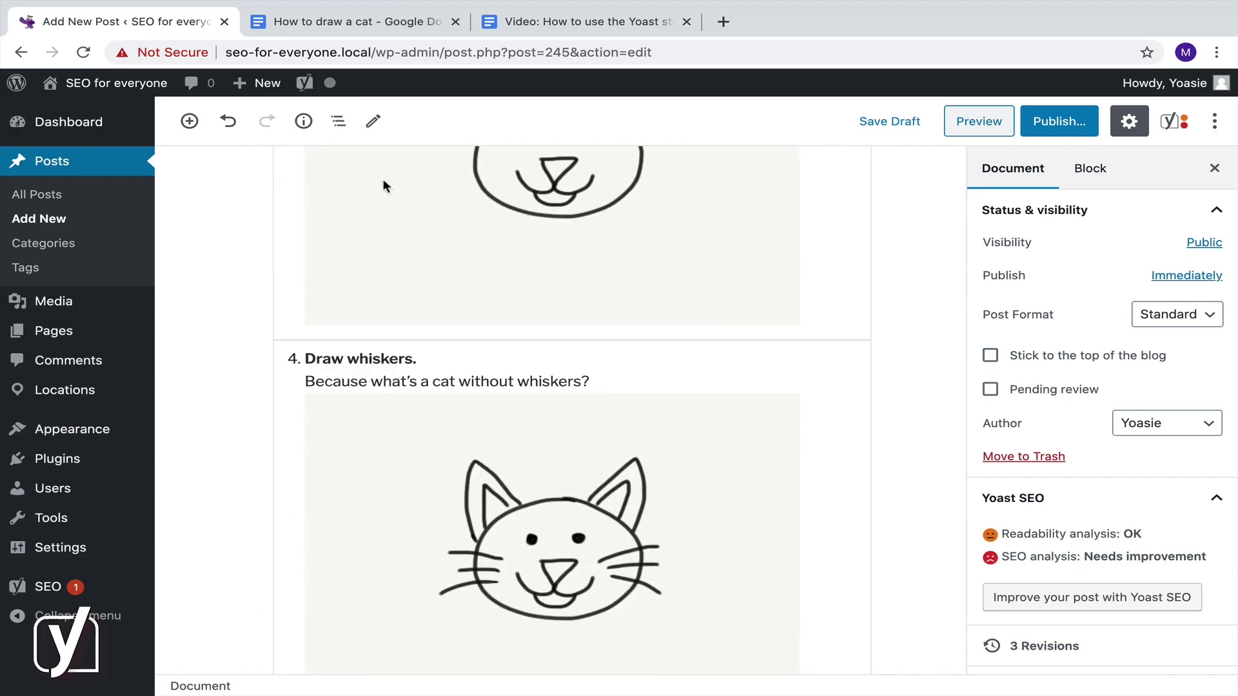
scroll(383, 179, down, 3)
scroll(383, 180, down, 5)
Add an 'FAQ' heading in a new block after the How-to guide.
click(373, 289)
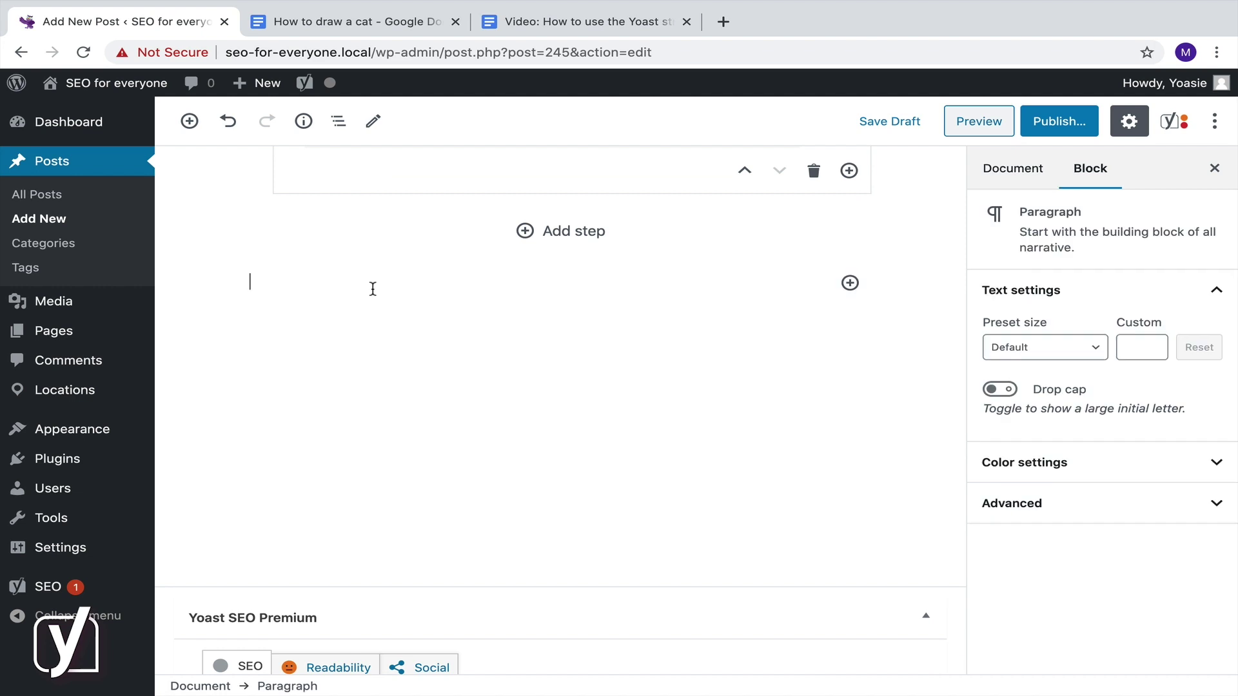
text(FAQ)
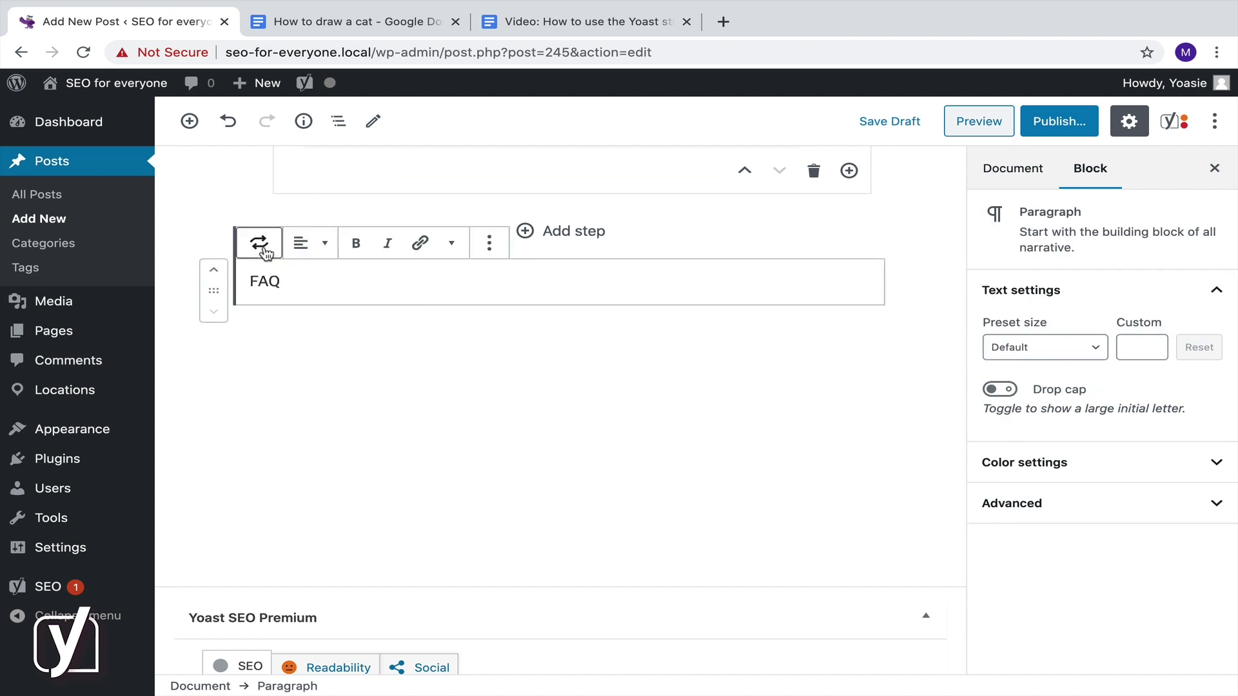
click(259, 243)
click(305, 354)
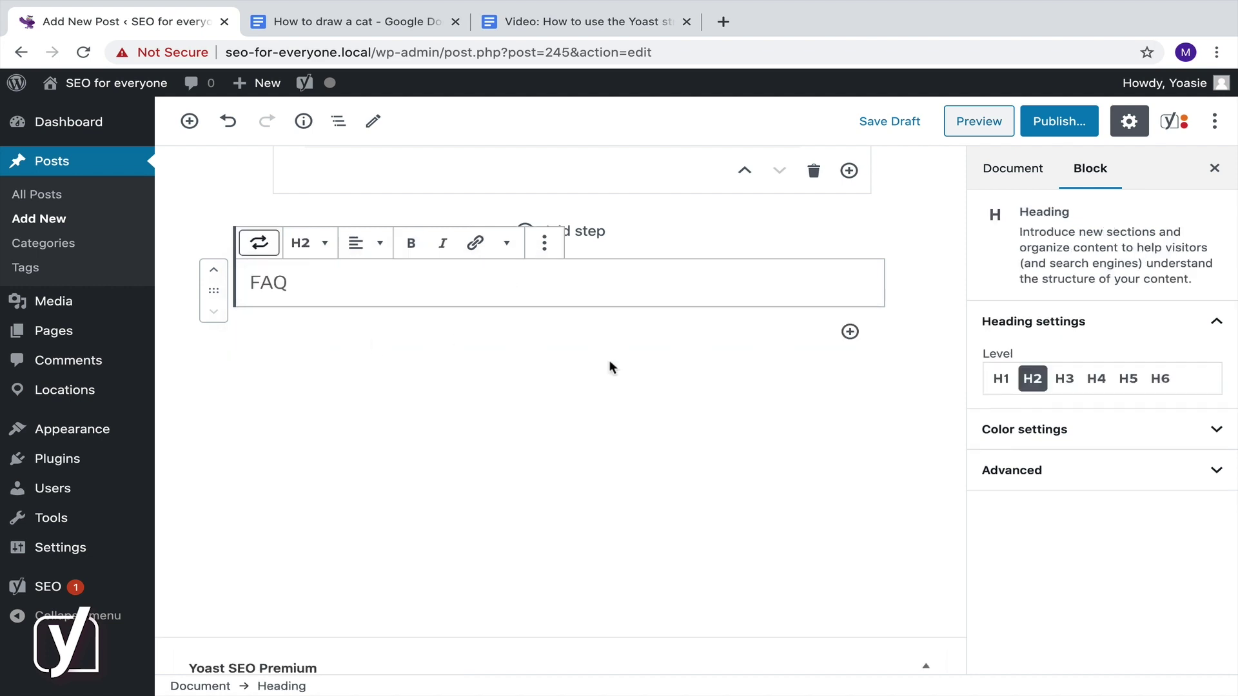
Insert a Yoast FAQ block from the Yoast Structured Data Blocks category.
click(849, 332)
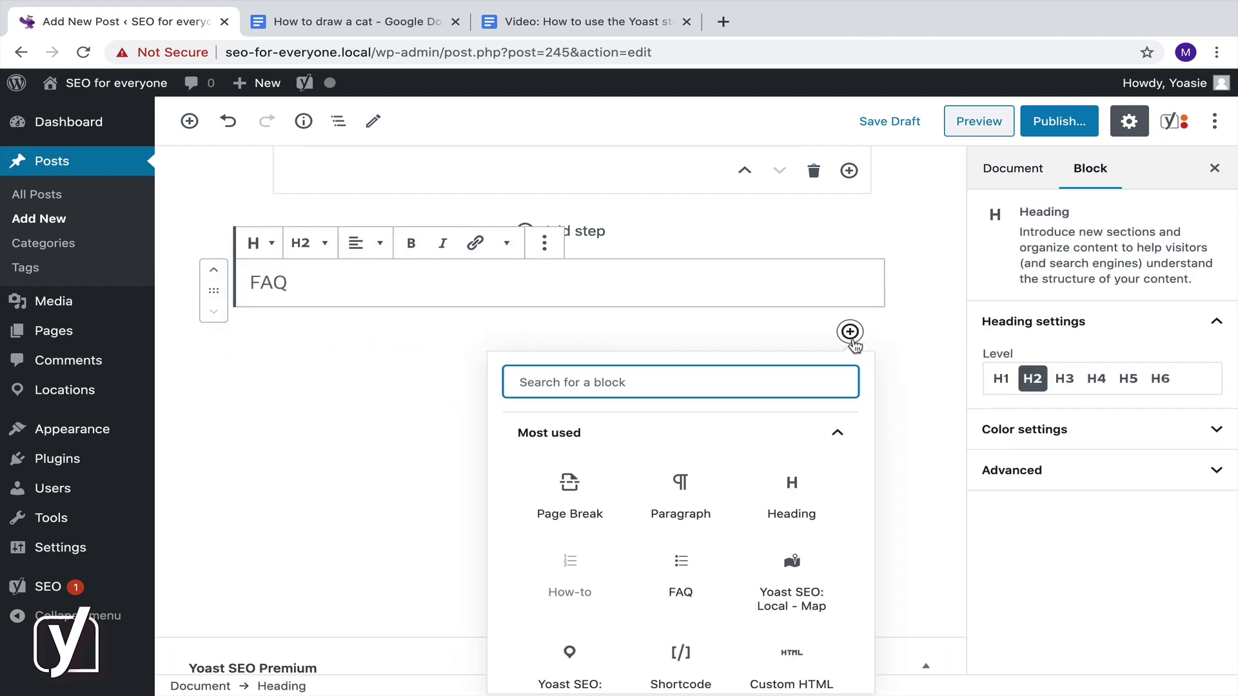
click(837, 433)
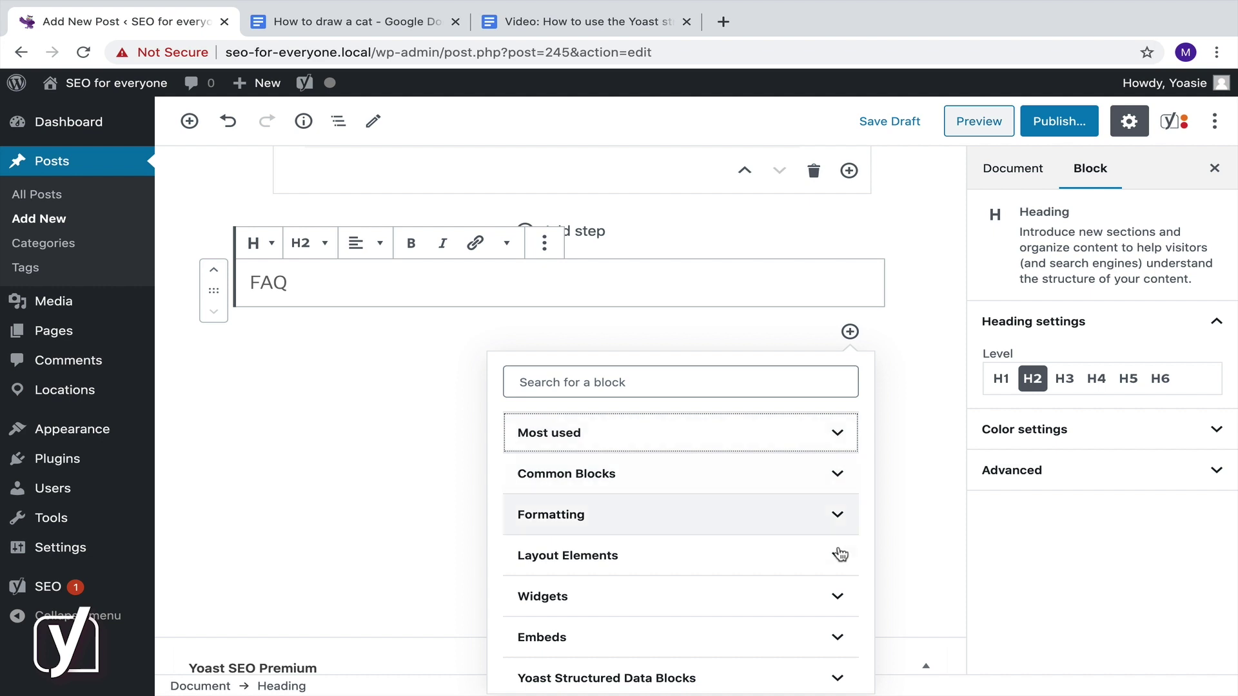
click(839, 670)
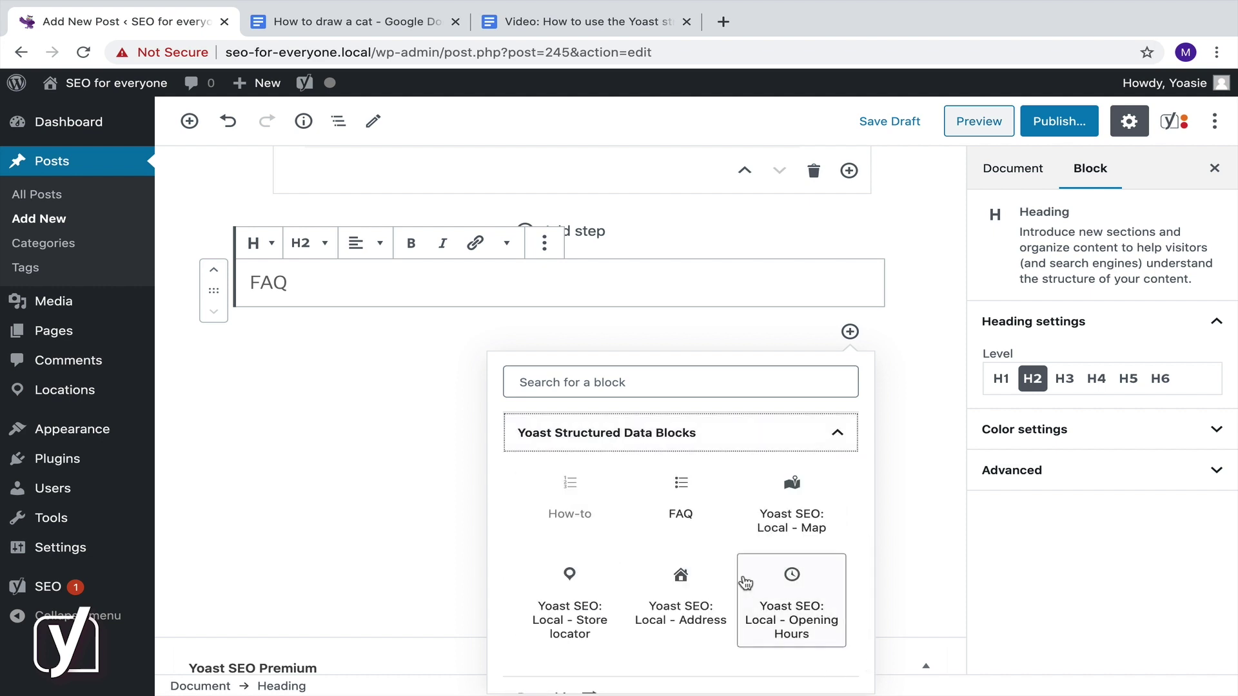
click(685, 493)
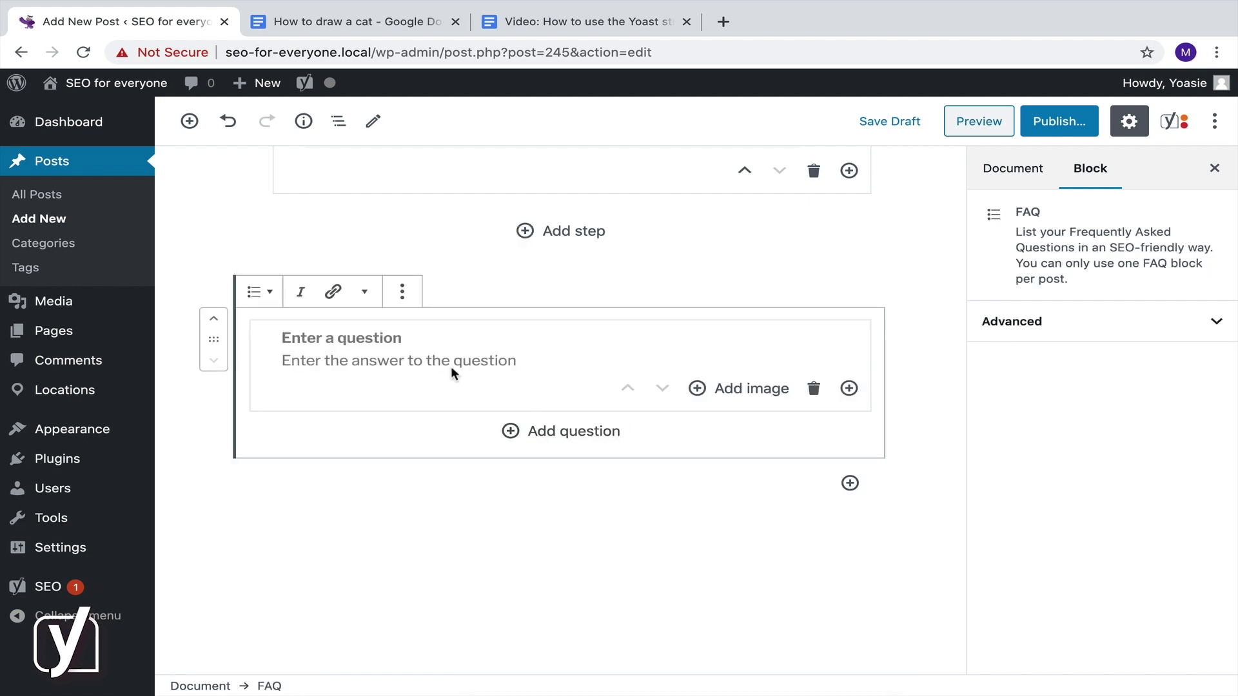
Copy 'What equipment do I need for drawing a cat?' from the doc into the first FAQ question.
click(352, 14)
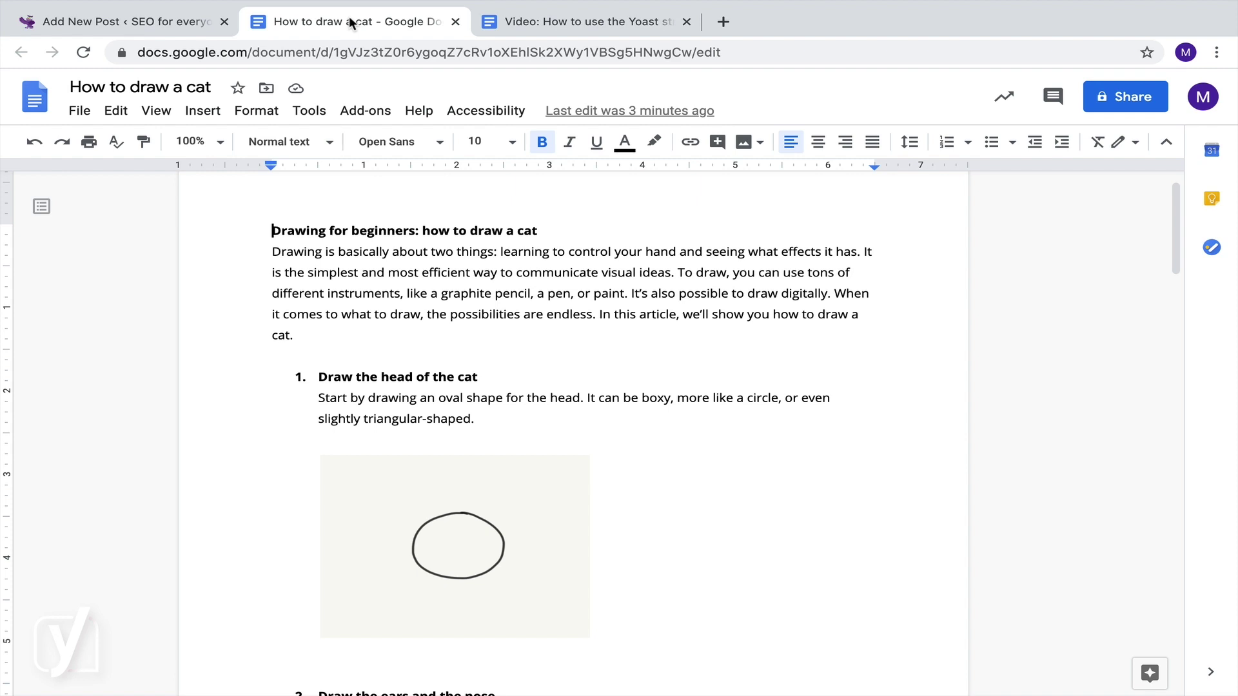
scroll(360, 268, down, 20)
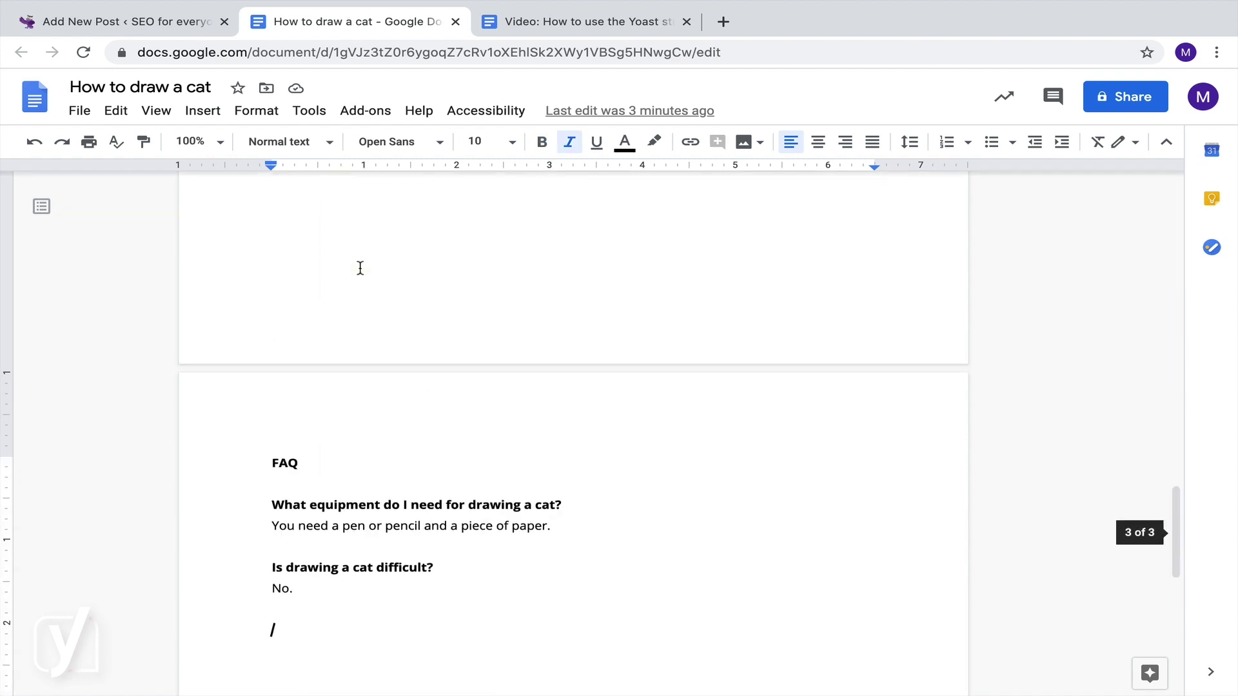
double_click(342, 504)
triple_click(341, 504)
key(ctrl+c)
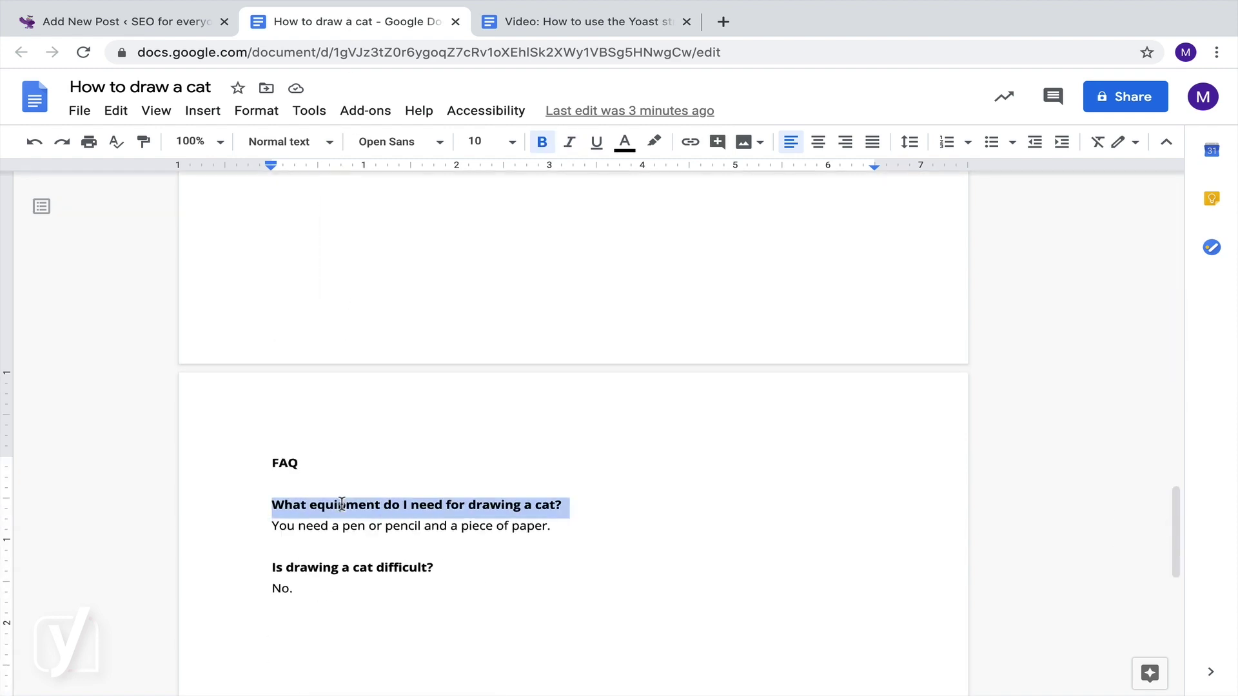
click(187, 23)
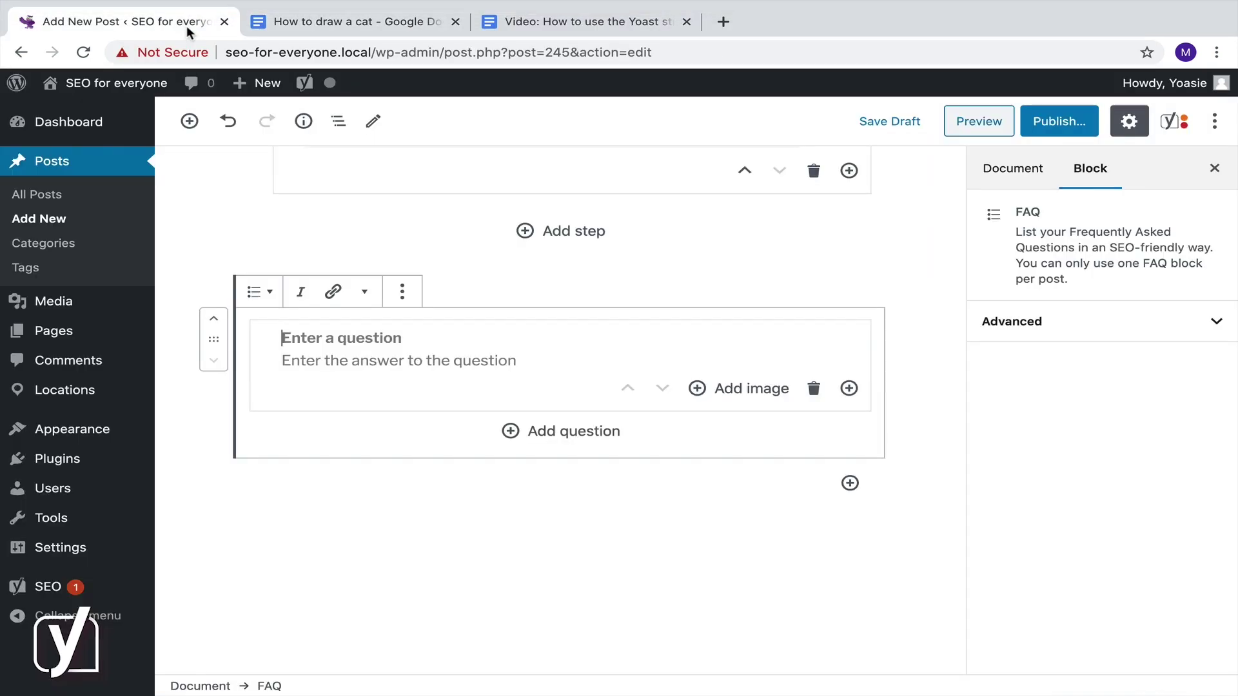
key(ctrl+v)
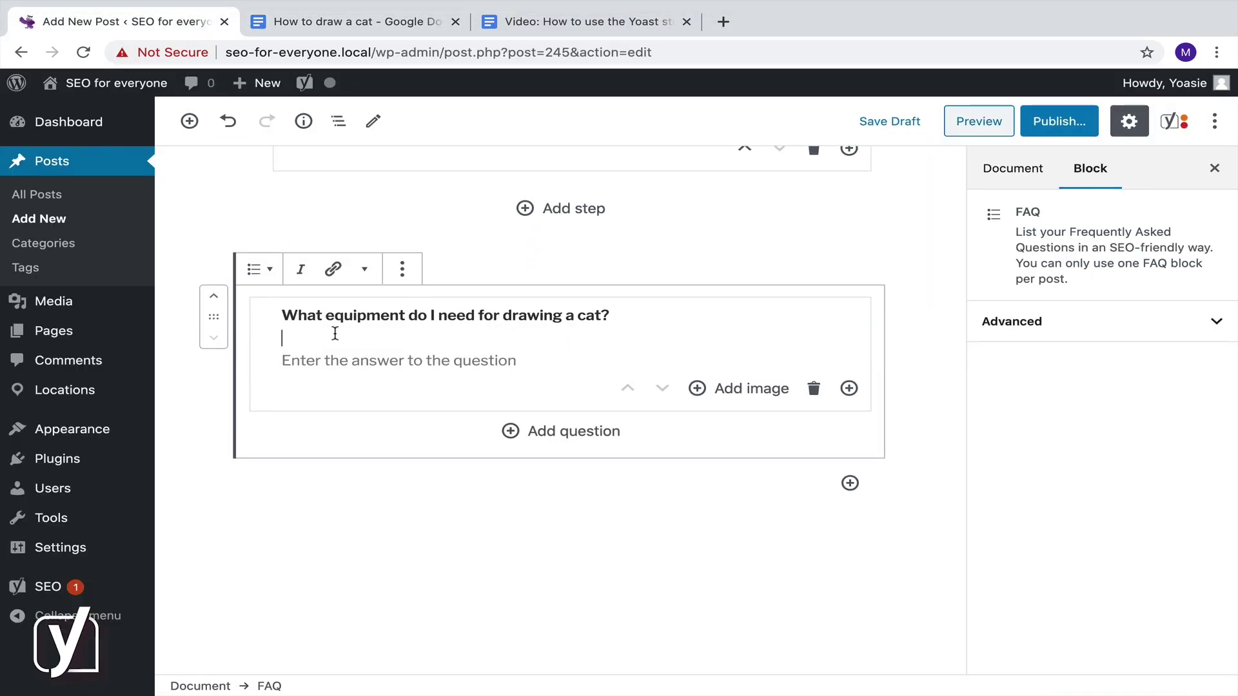
key(BackSpace)
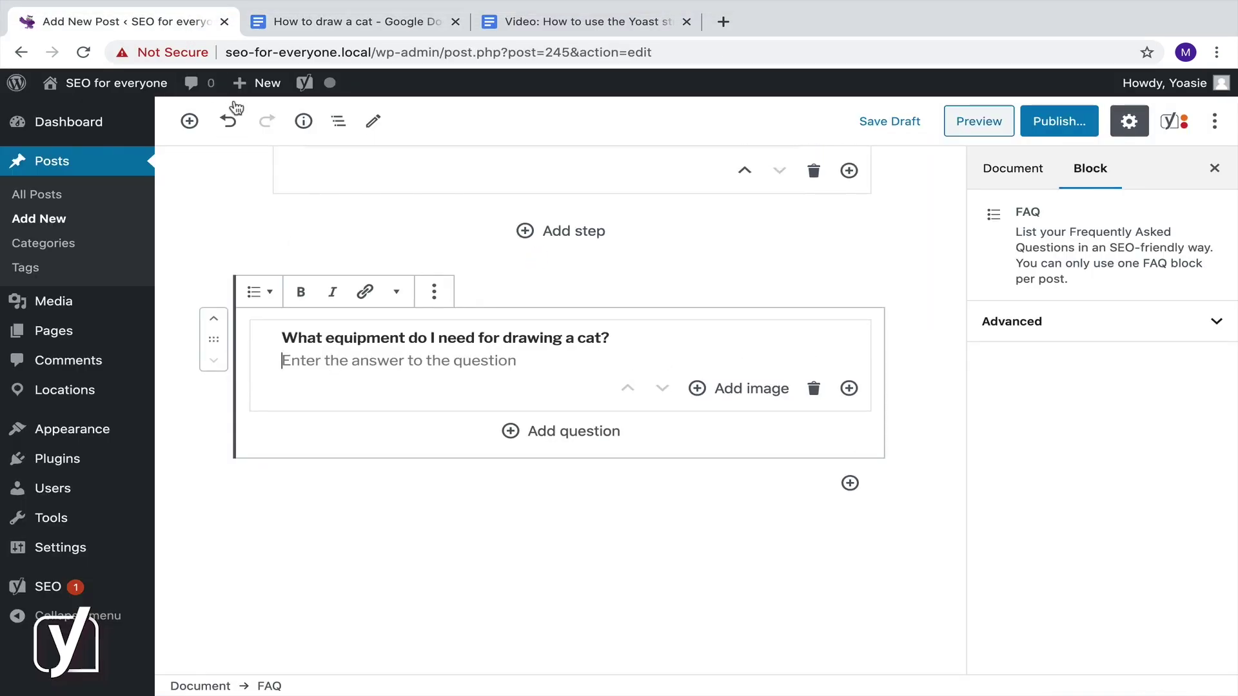
Paste the pen-or-pencil-and-paper answer from the doc into the first FAQ answer.
click(287, 25)
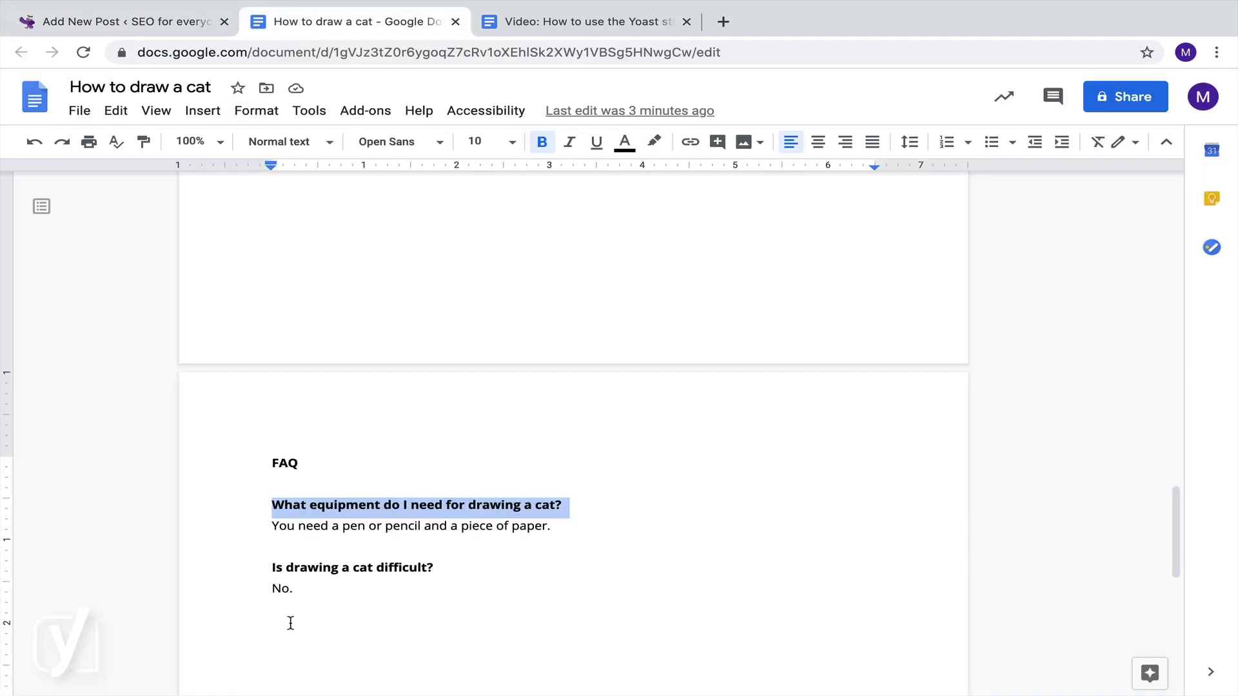
triple_click(329, 525)
key(ctrl+c)
click(189, 23)
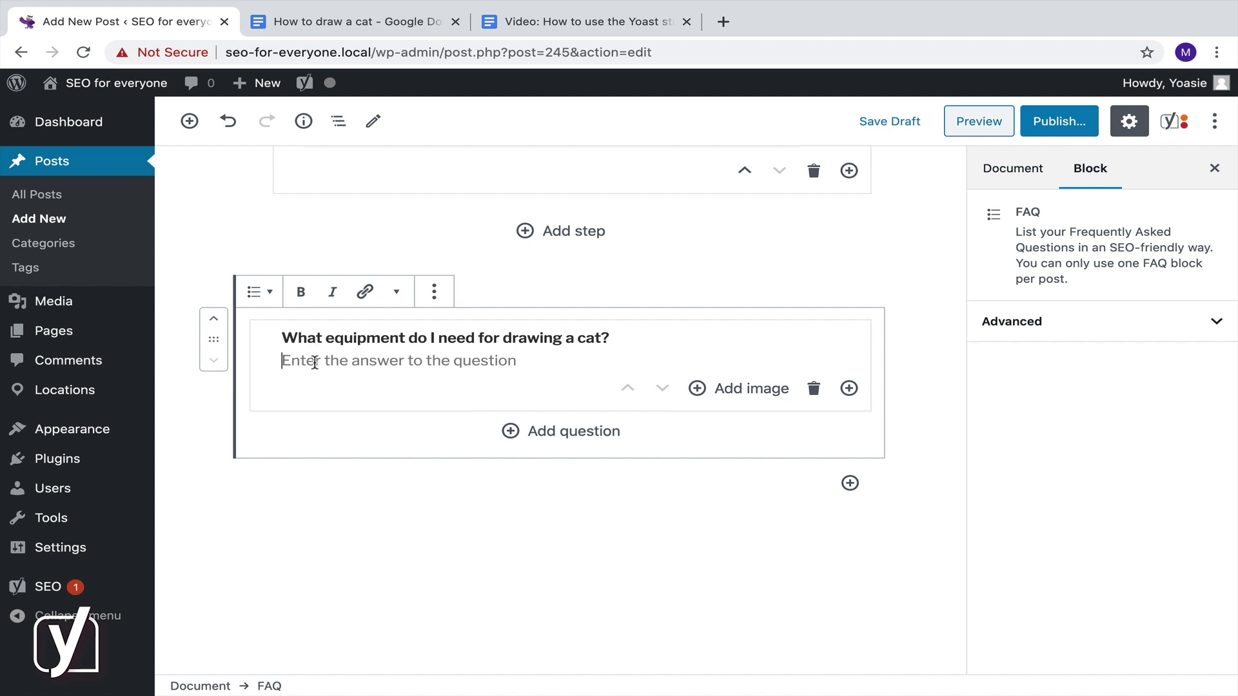
key(ctrl+v)
key(BackSpace)
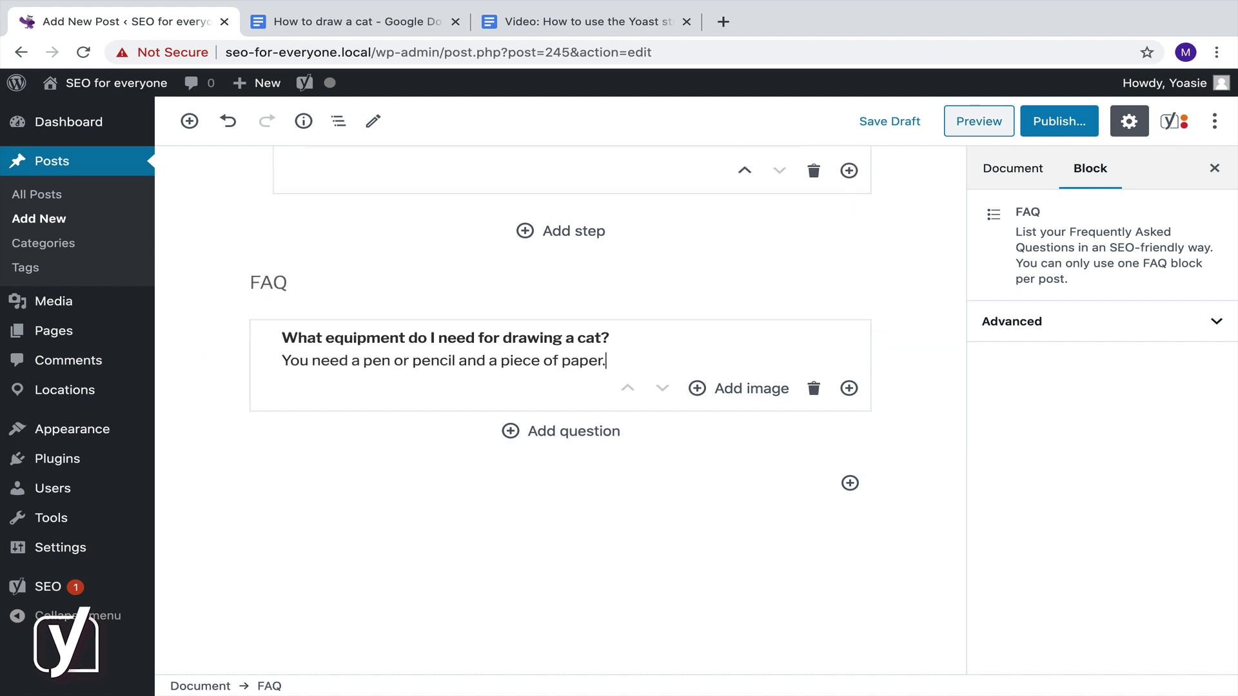
Add a second FAQ entry with the question 'Is drawing a cat difficult?' copied from the doc.
click(525, 439)
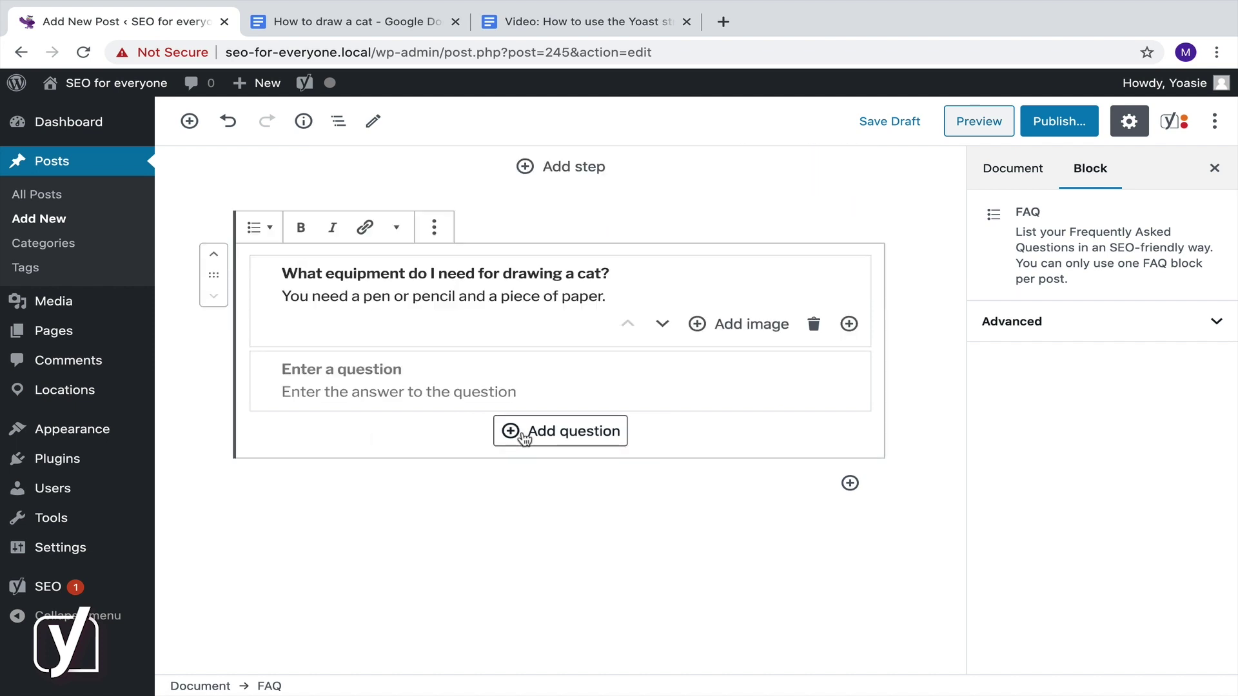
click(332, 59)
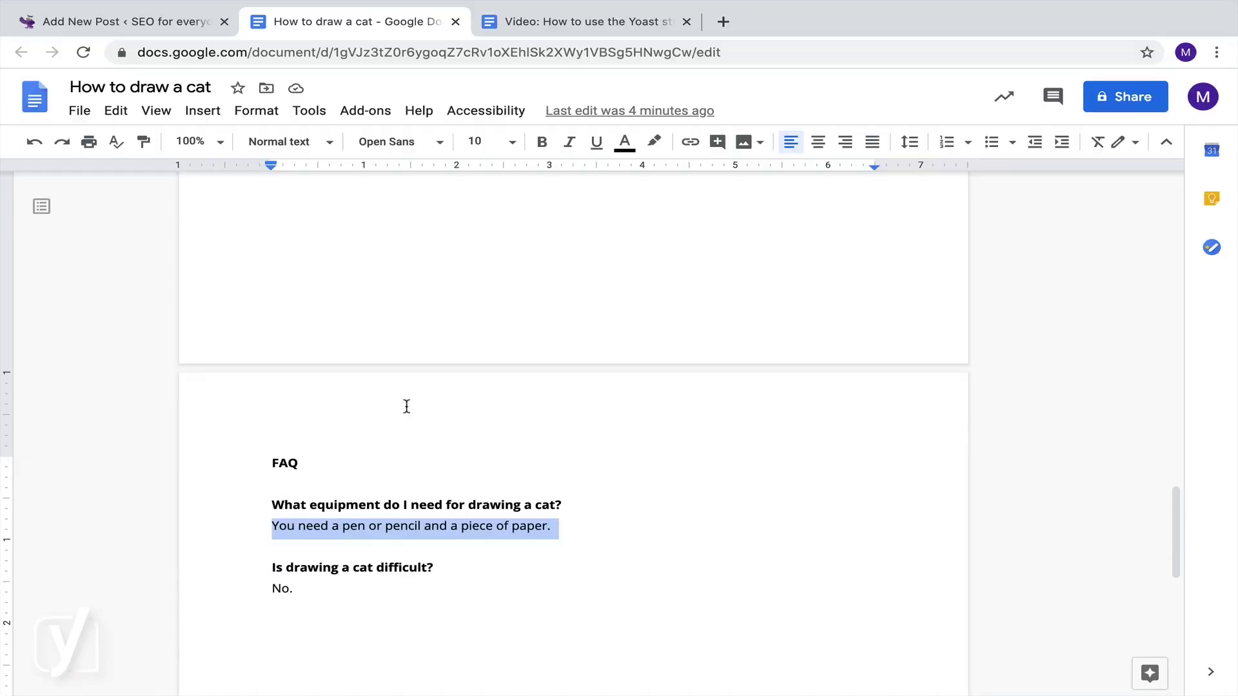
triple_click(372, 573)
key(ctrl+c)
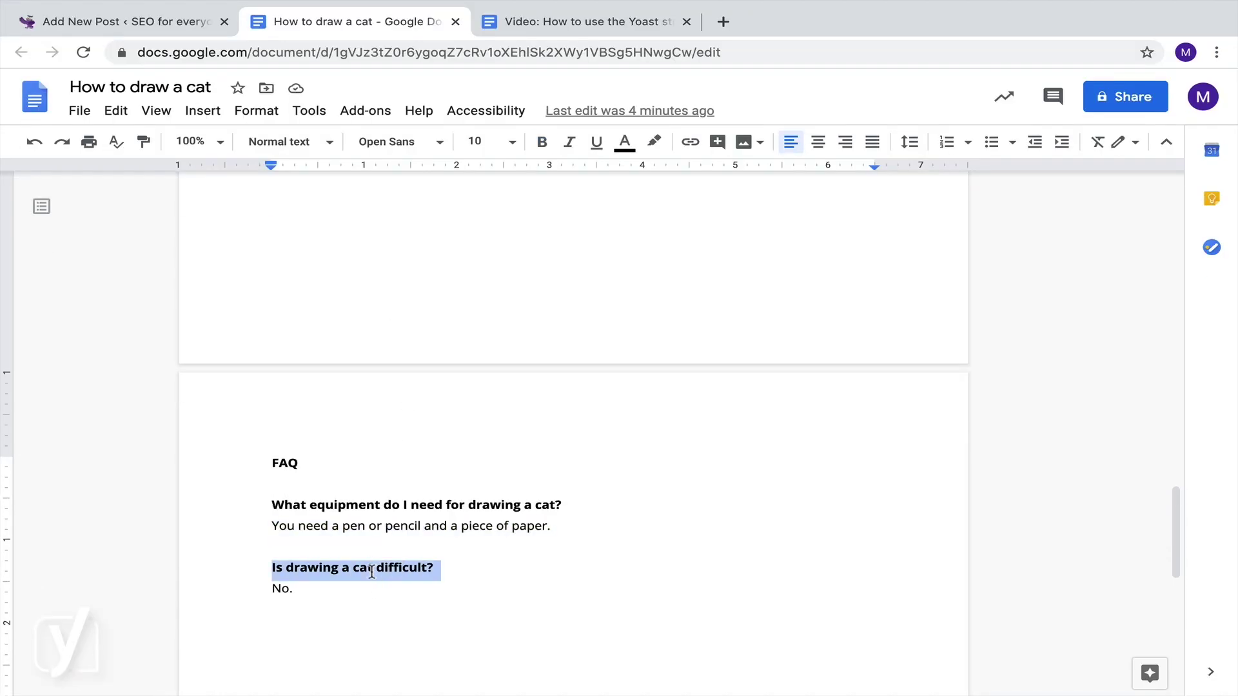
click(171, 28)
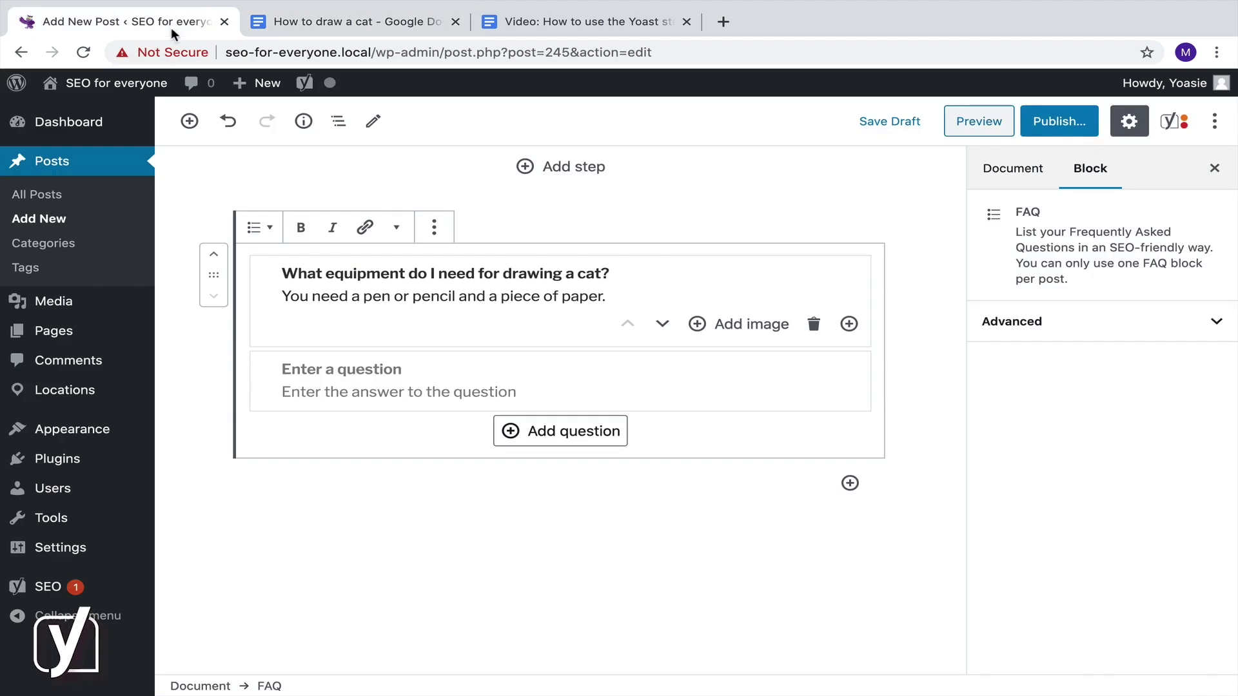
click(326, 371)
key(ctrl+v)
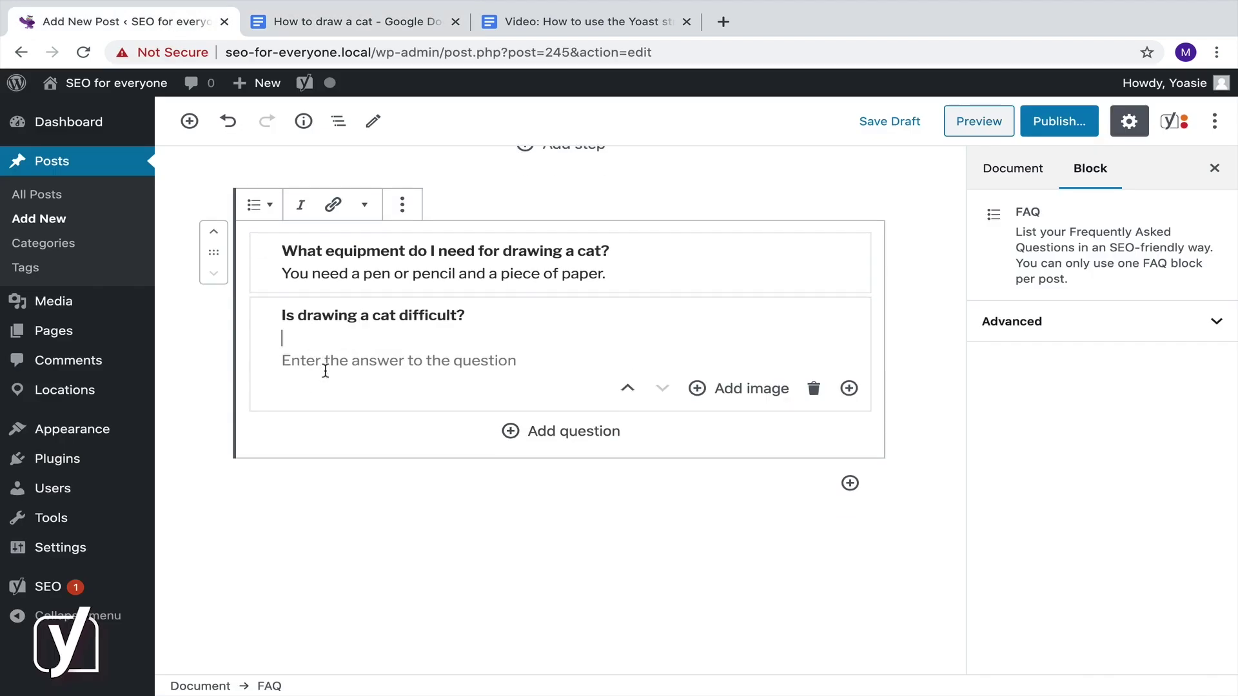
Fill in 'No.' as the second answer and save the post as a draft.
click(337, 25)
drag(272, 573, 280, 575)
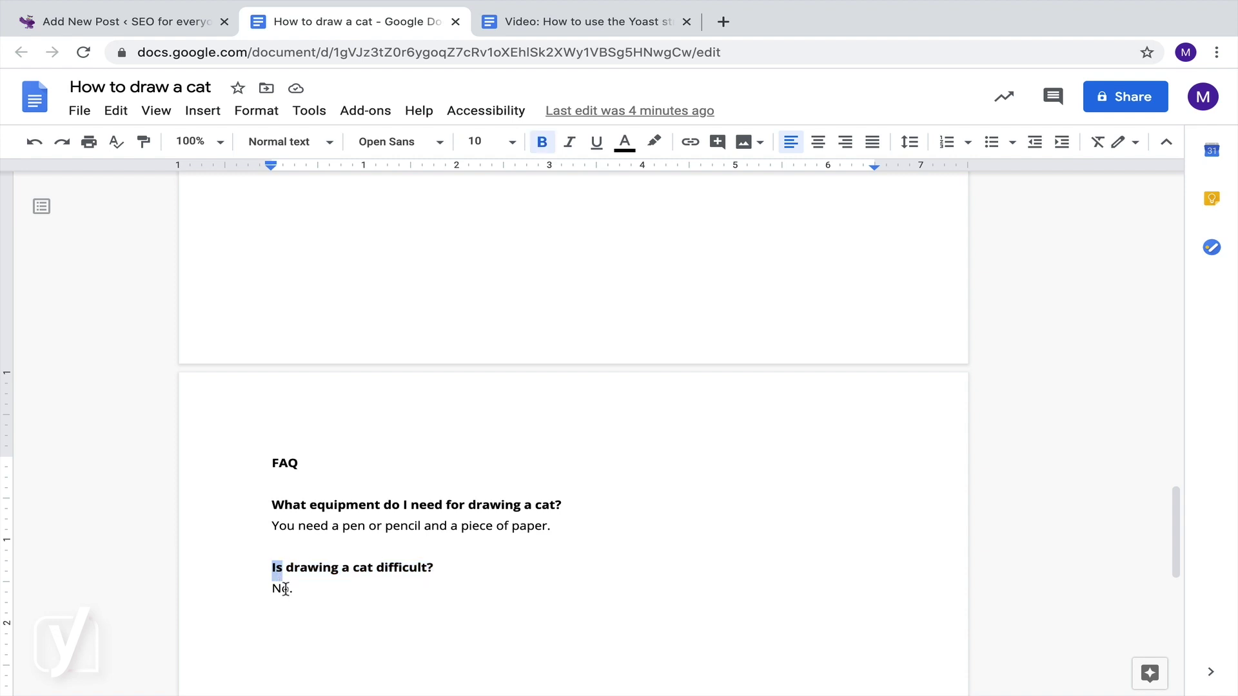
triple_click(286, 590)
key(ctrl+c)
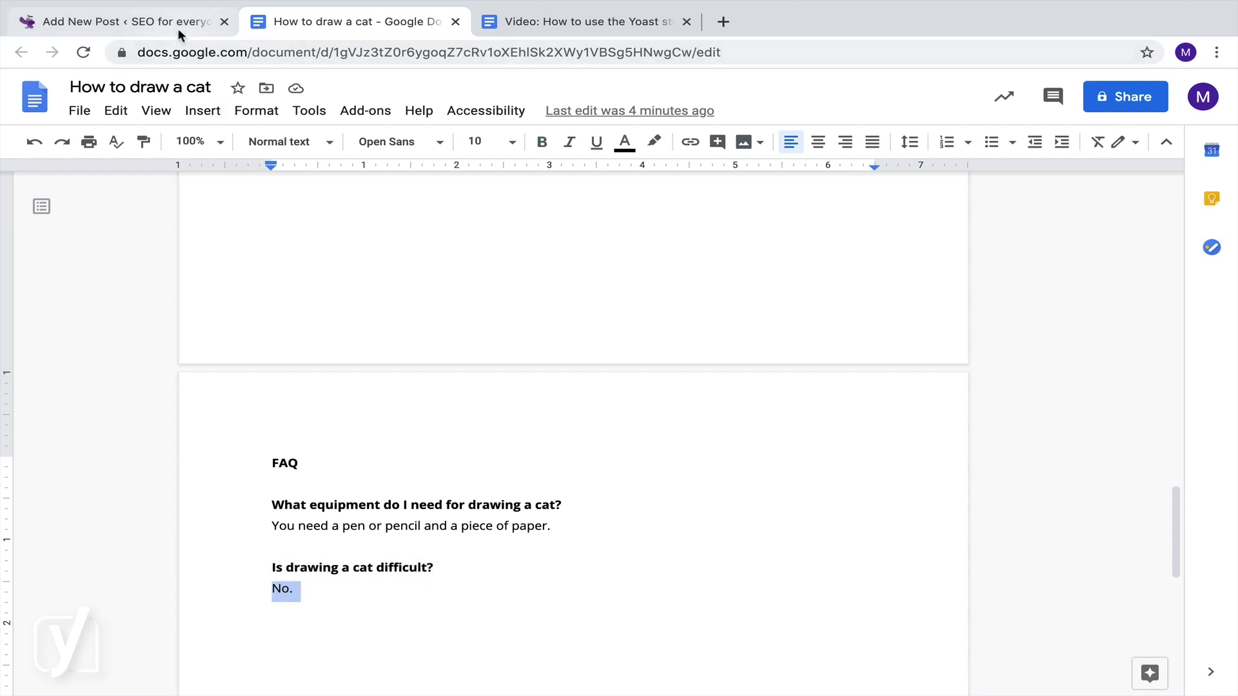
click(178, 26)
click(317, 366)
key(ctrl+v)
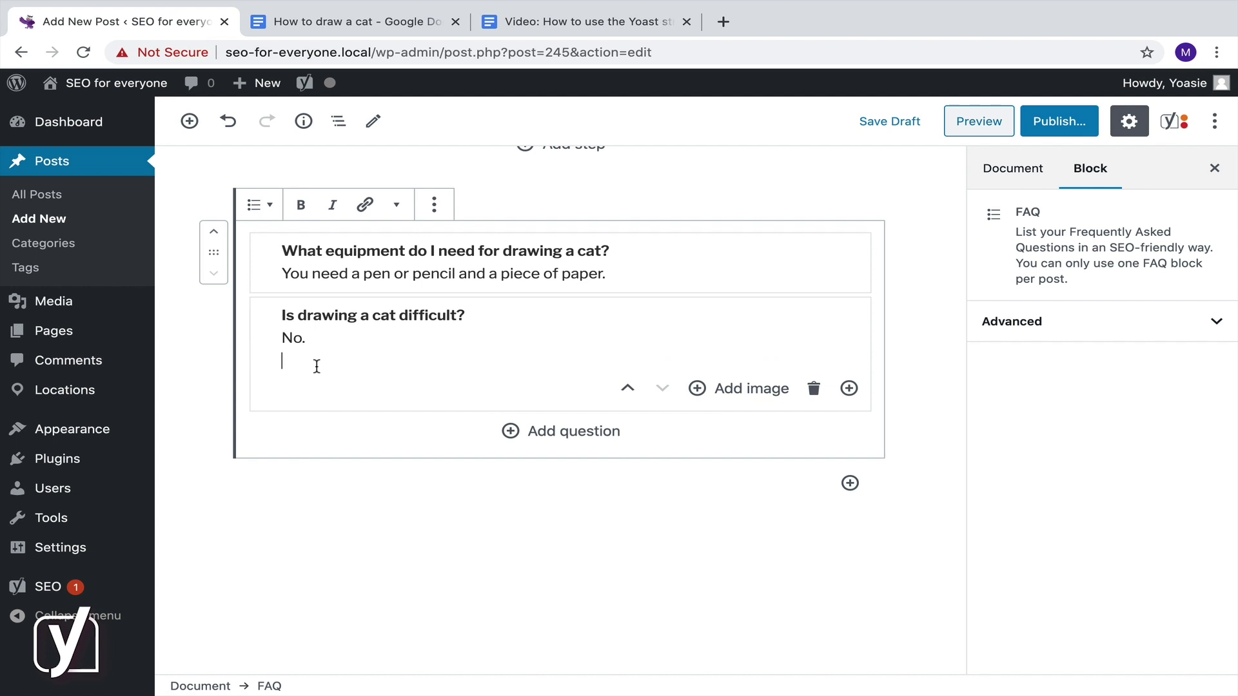
key(BackSpace)
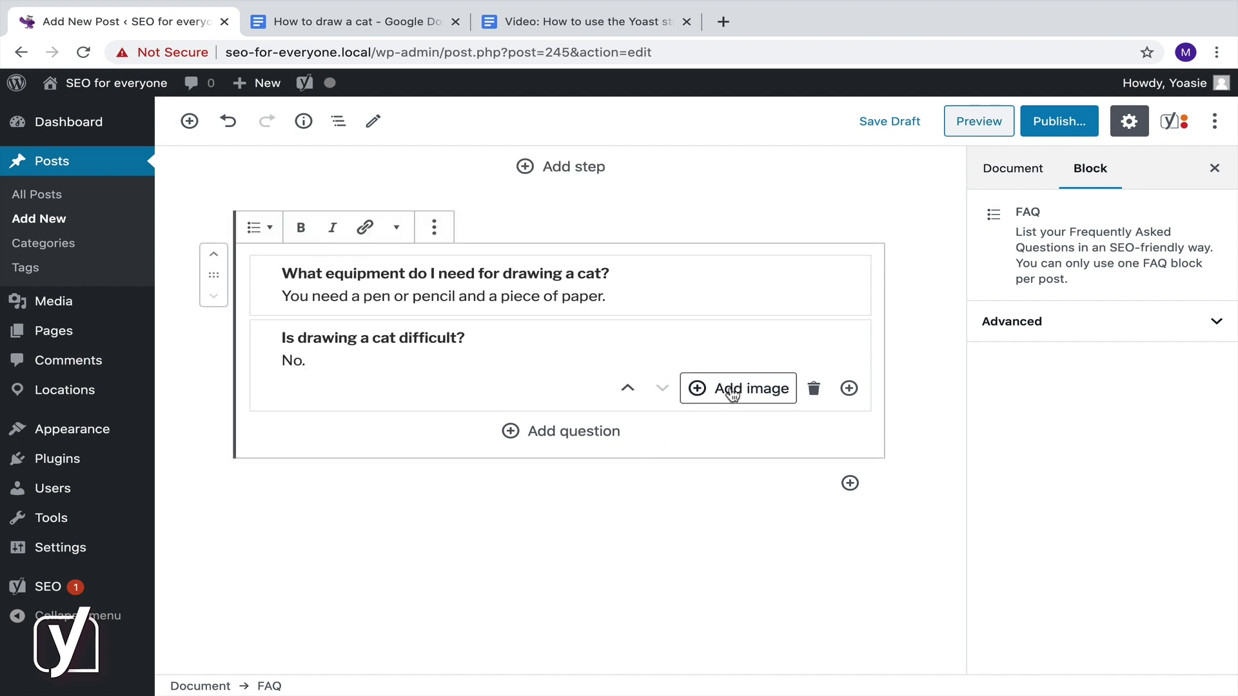
click(893, 127)
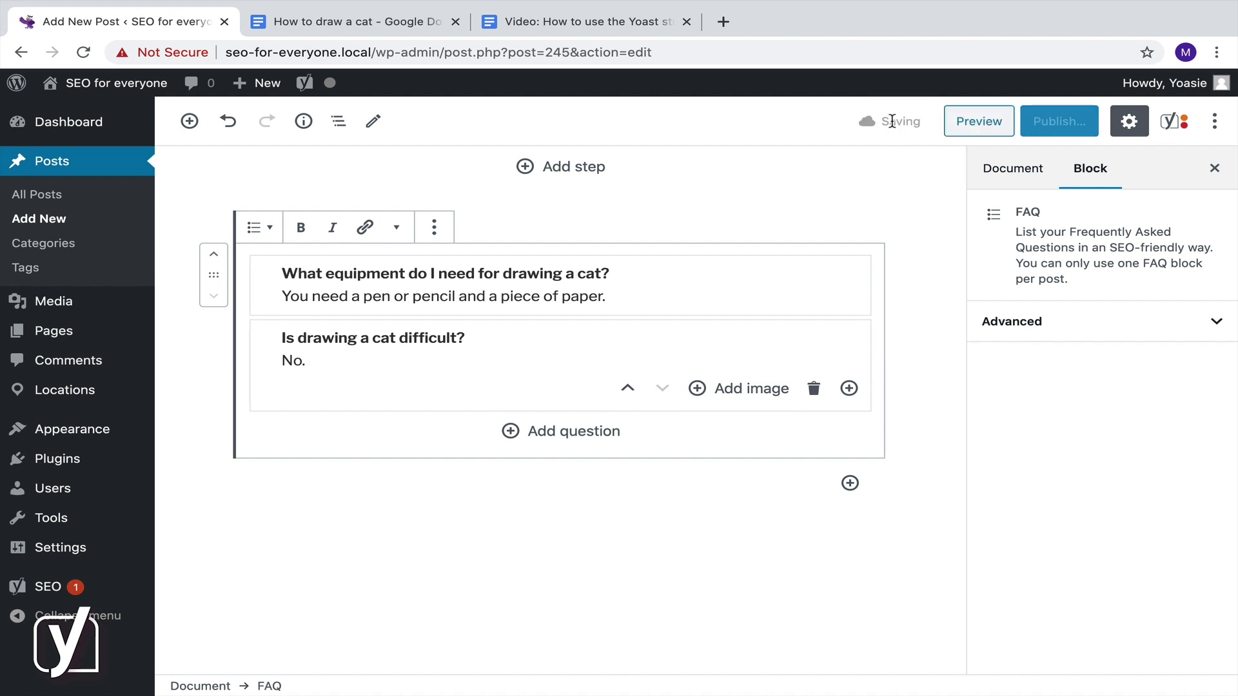
Preview the post to check both FAQ questions and answers, then reopen the editor.
click(978, 123)
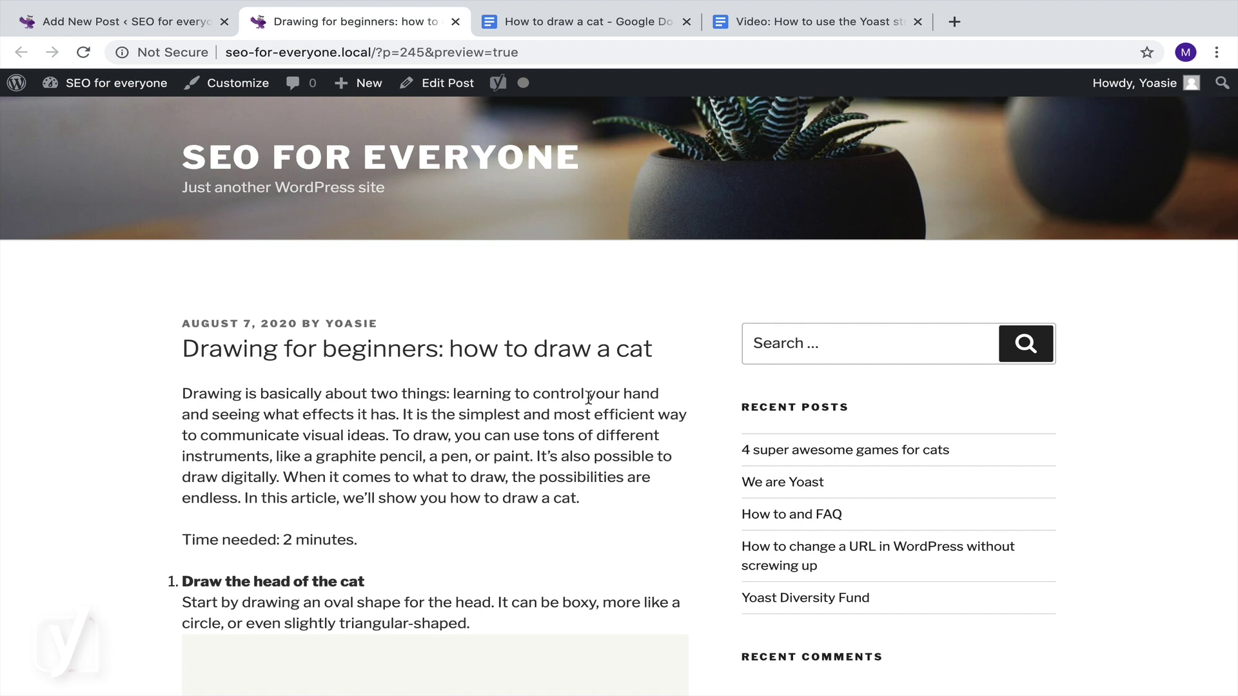
scroll(588, 398, down, 5)
scroll(588, 397, down, 5)
scroll(588, 396, down, 10)
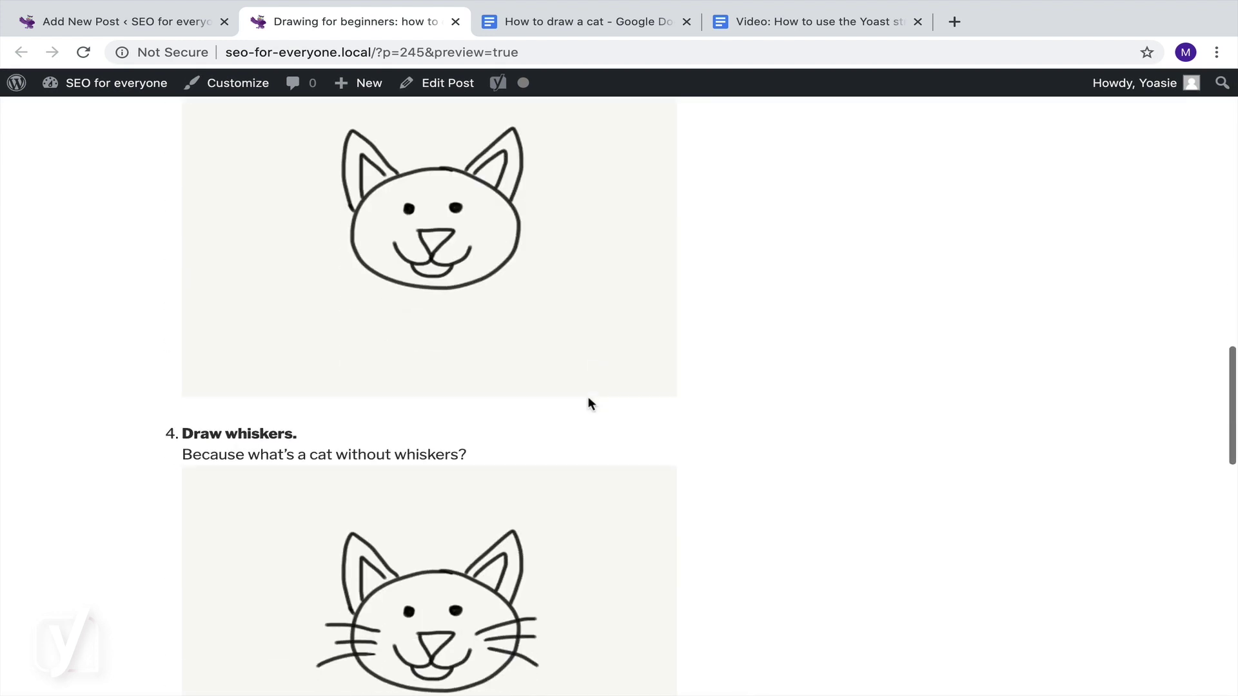
scroll(588, 398, down, 10)
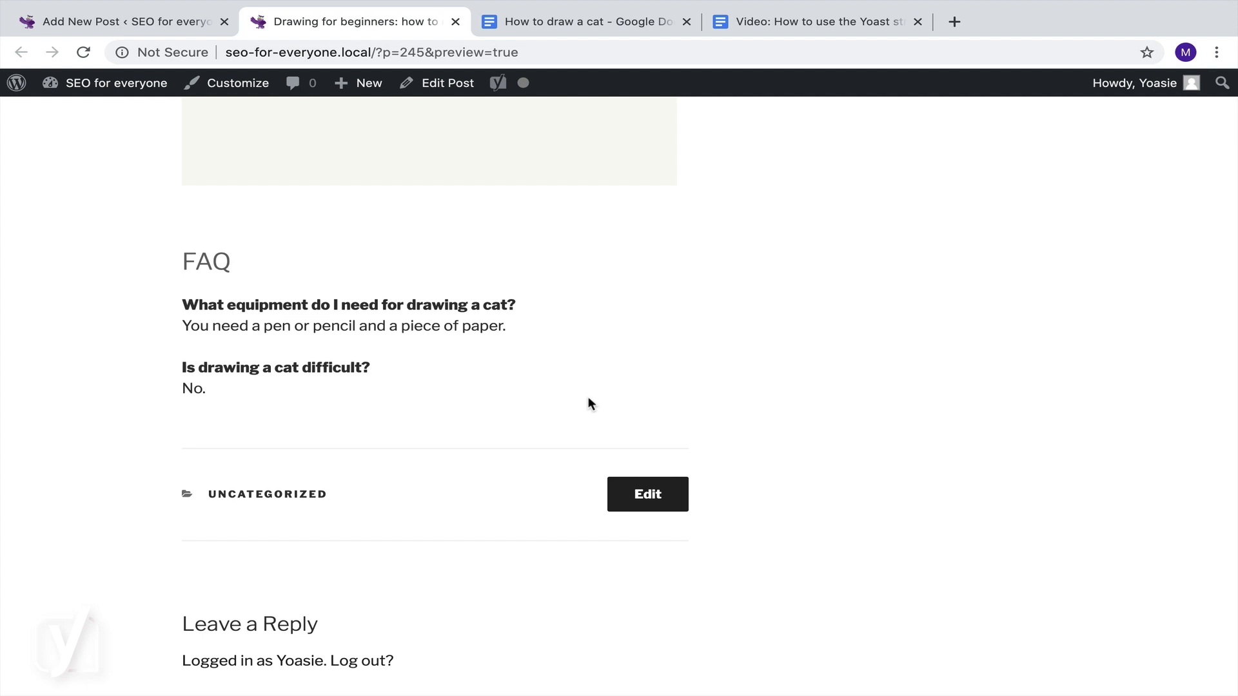
click(459, 86)
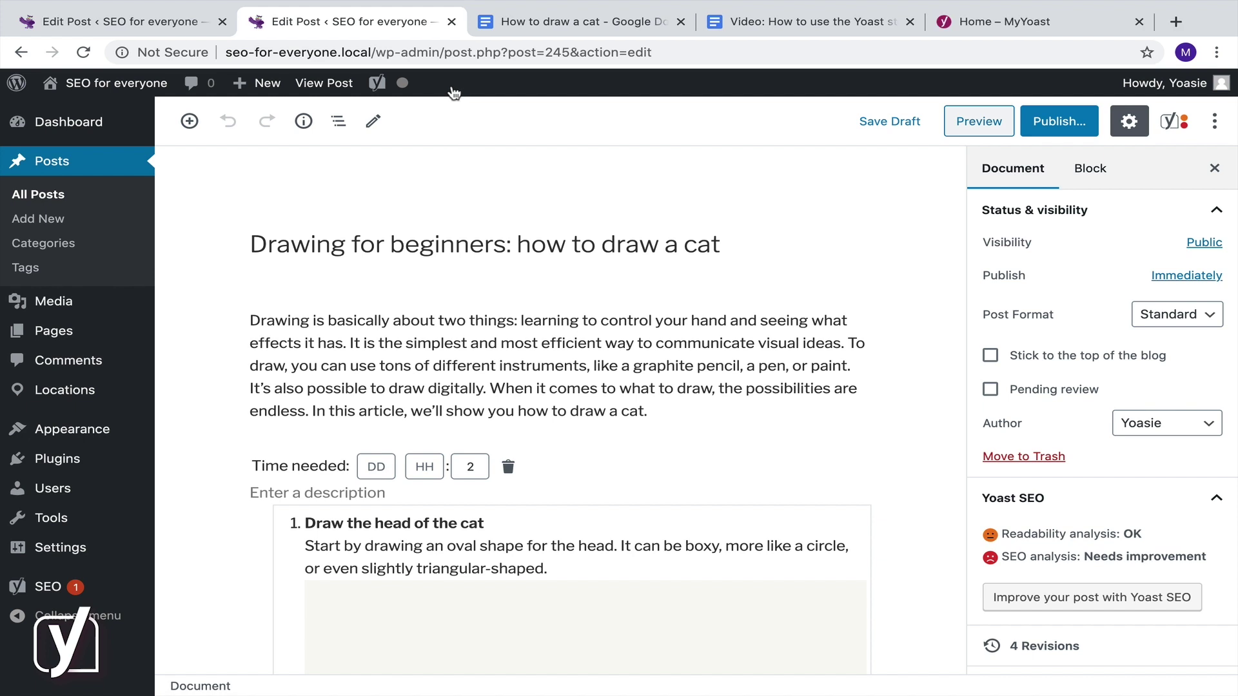
From MyYoast Courses, go to Yoast SEO academy and start the Structured data course.
click(945, 26)
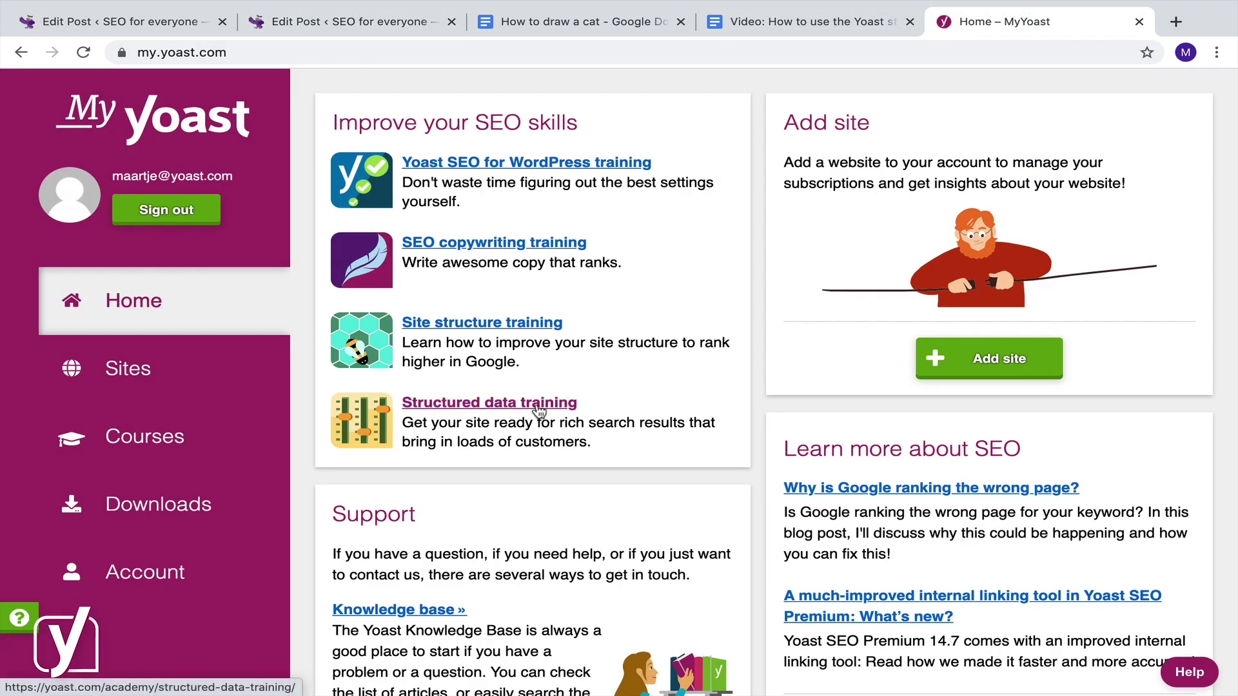
click(157, 446)
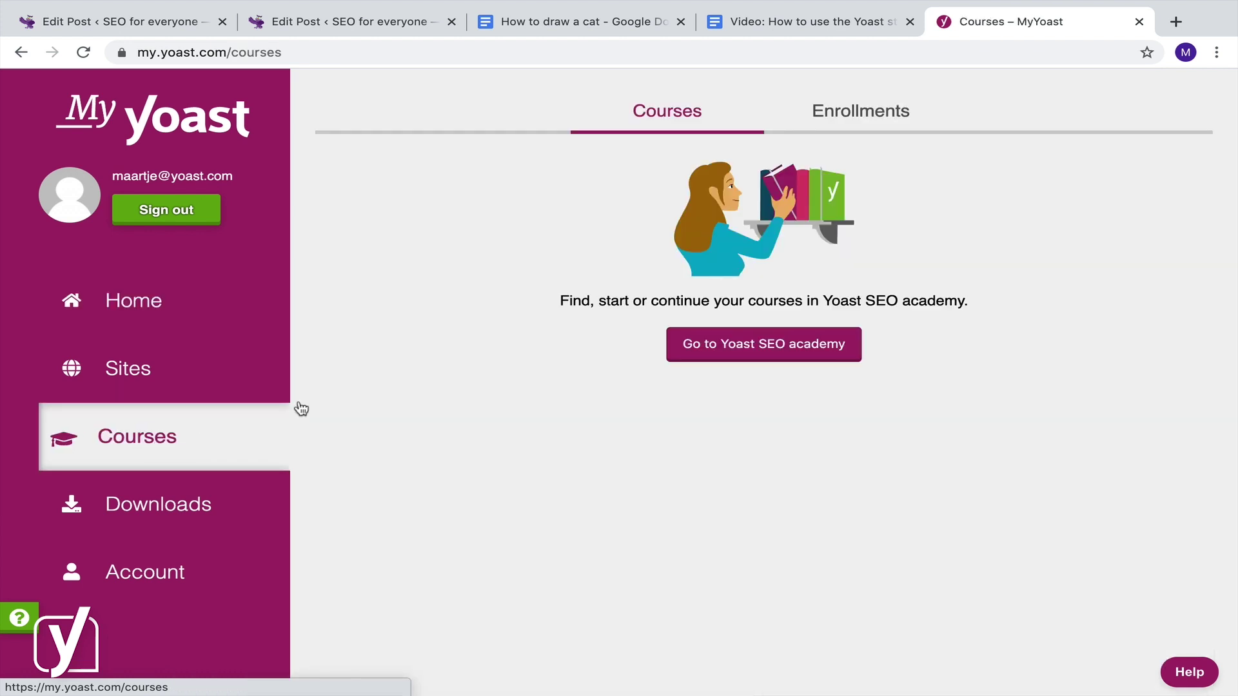
click(706, 359)
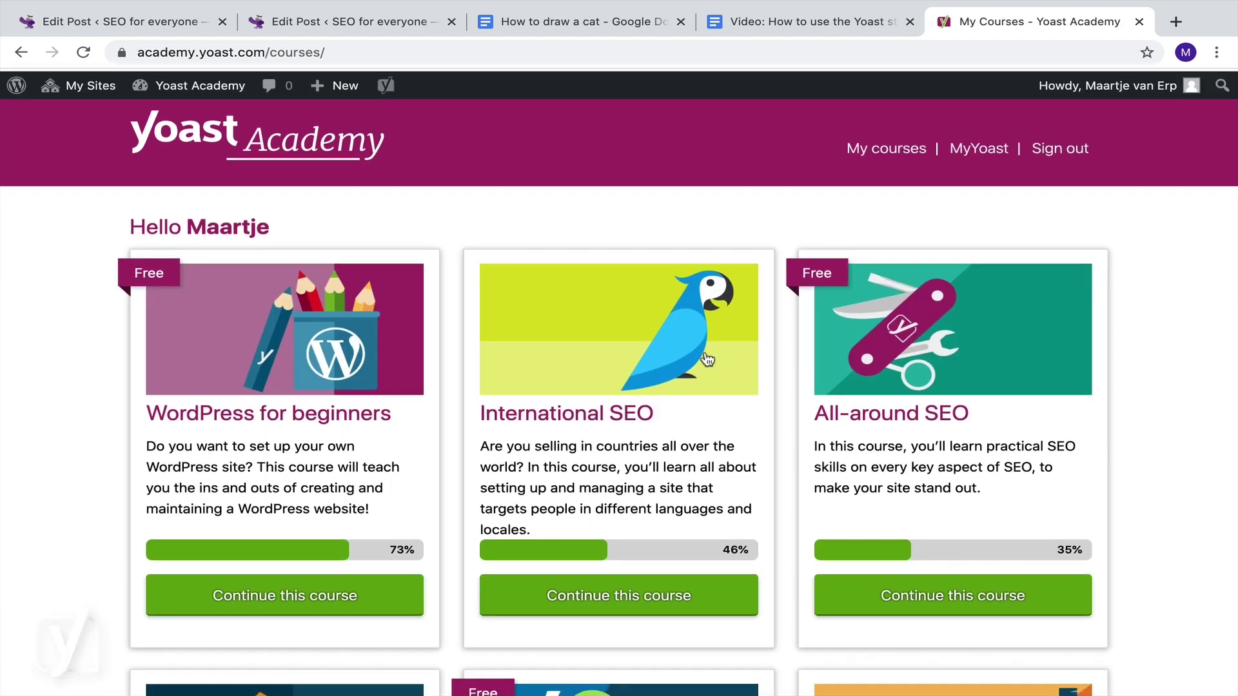
scroll(706, 359, down, 2)
scroll(706, 359, down, 2)
scroll(706, 359, down, 4)
scroll(706, 360, down, 5)
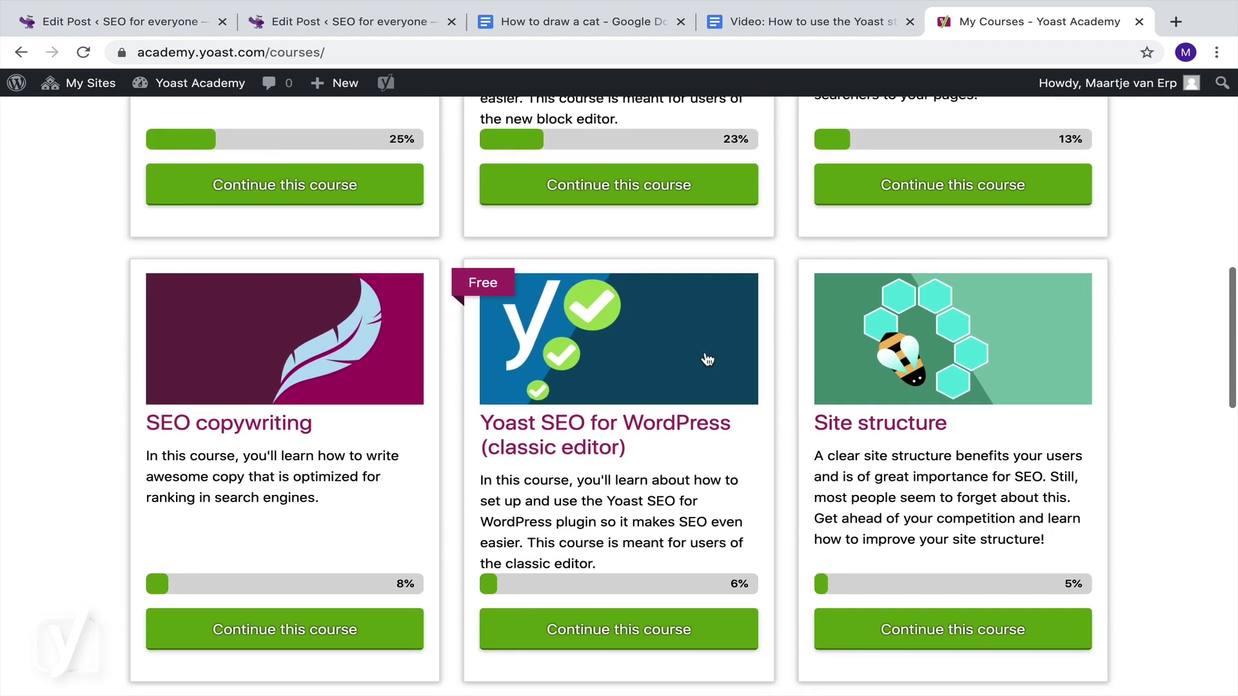
scroll(707, 359, down, 3)
scroll(708, 359, down, 10)
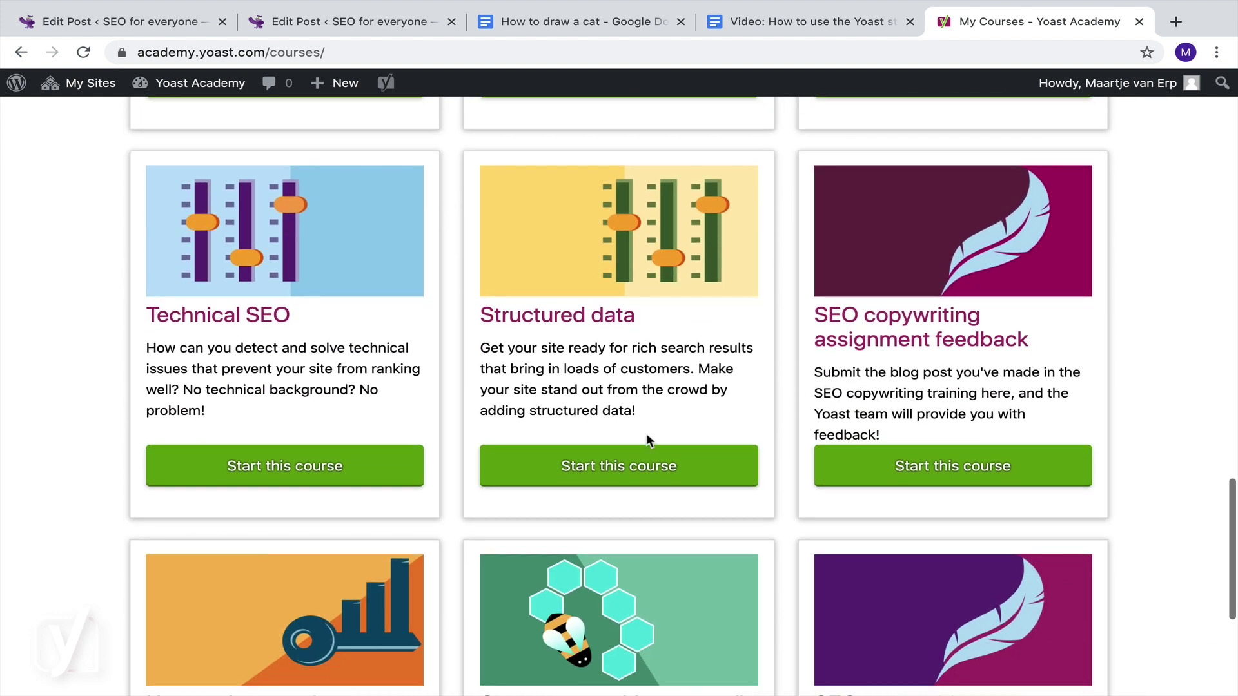
click(642, 472)
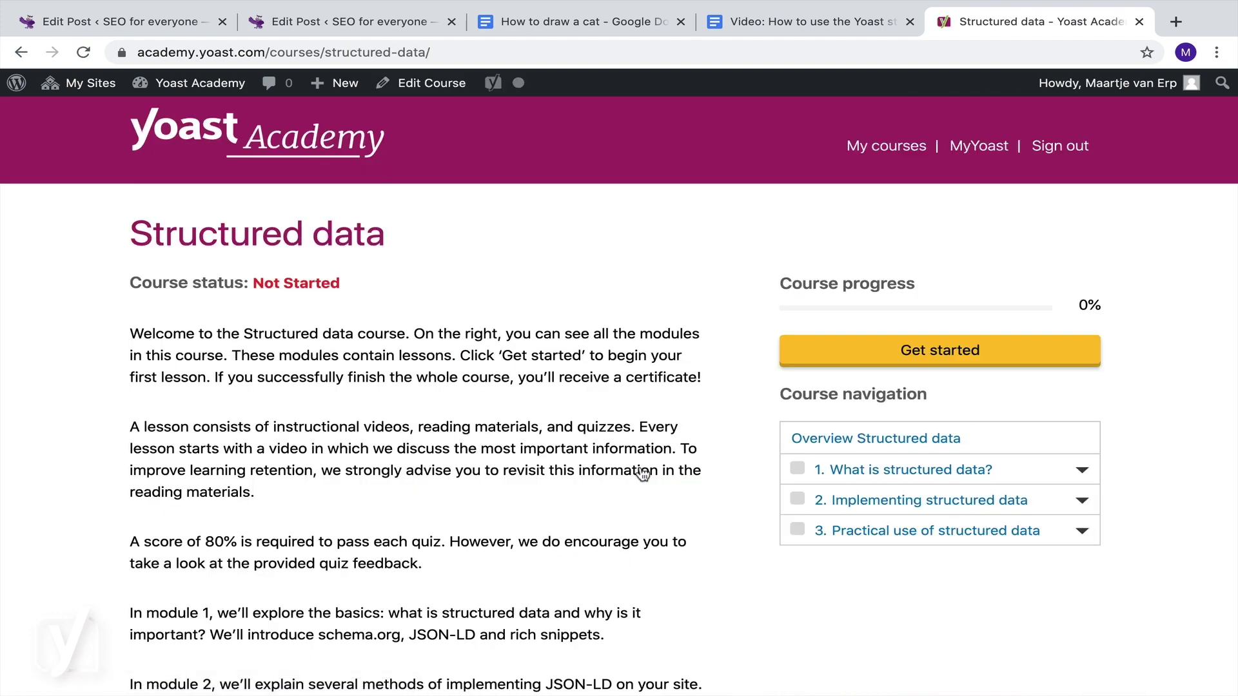